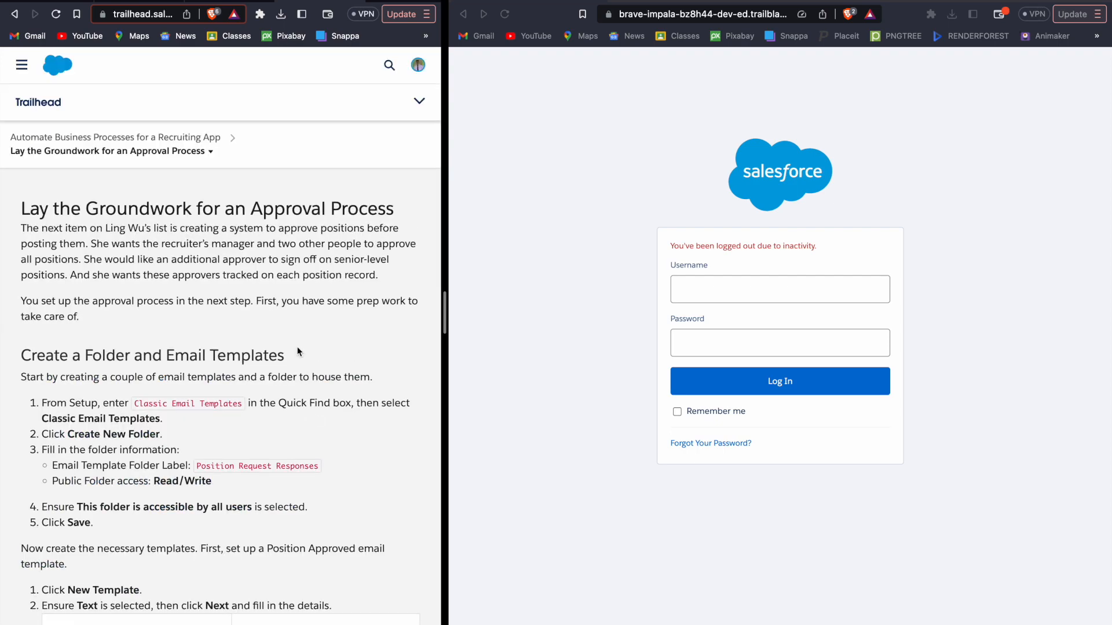
Launch the Resourceful Fox Playground from the Verify Step section into the other browser window, replacing the expired login tab.
scroll(299, 352, "down", 10)
scroll(298, 351, "down", 15)
scroll(297, 349, "up", 5)
left_click(370, 507)
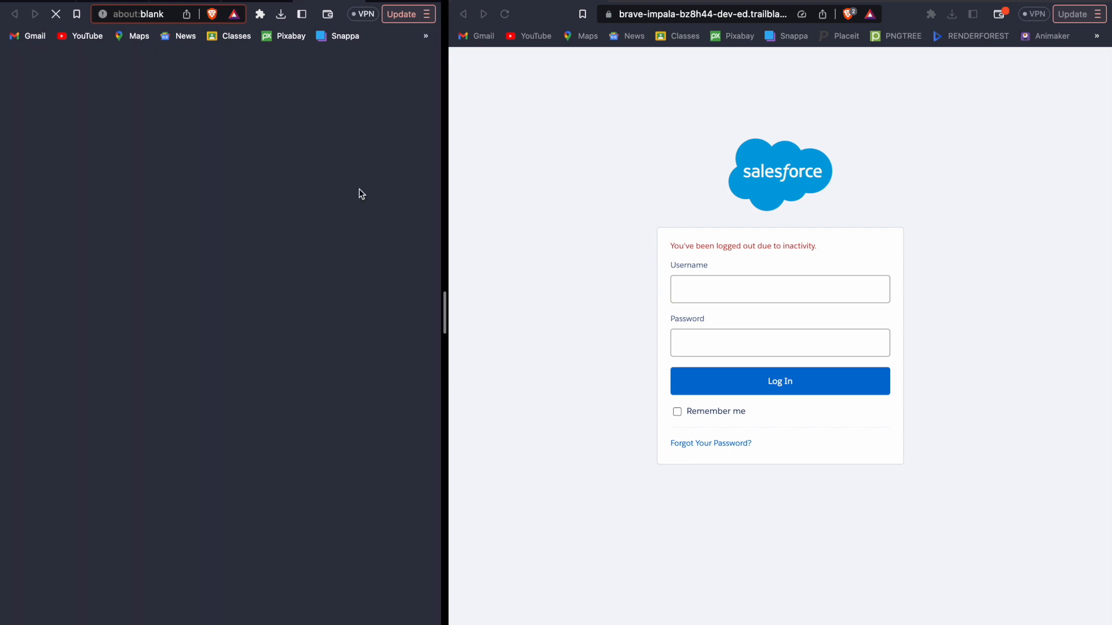
left_click_drag(319, 12, 623, 22)
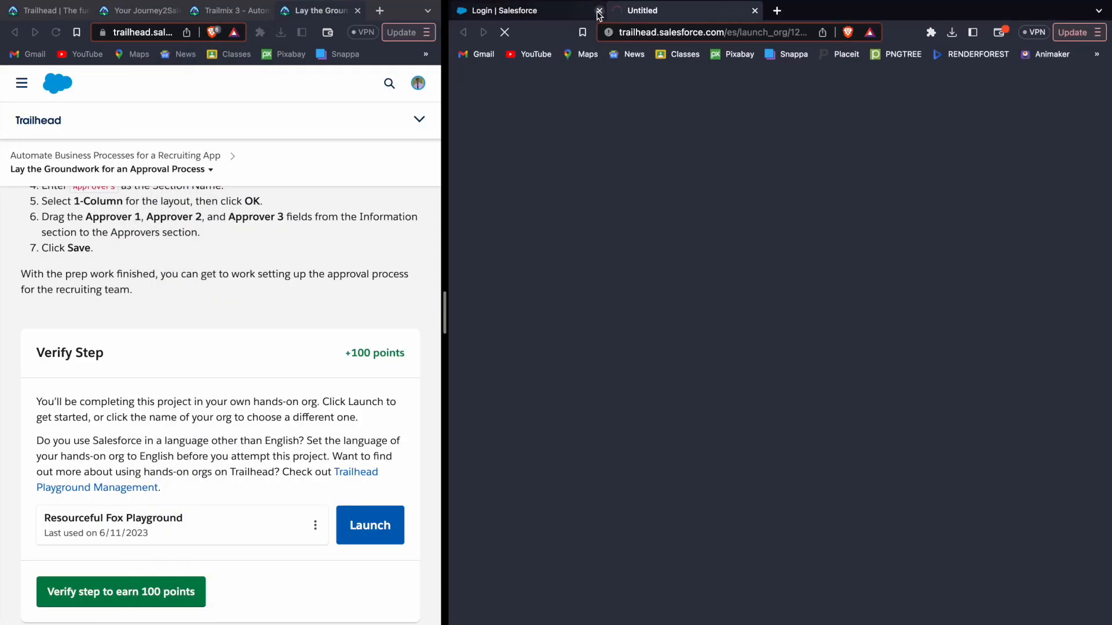
left_click(598, 11)
Block the playground site's request to show notifications and dismiss the notifications list.
scroll(299, 173, "up", 15)
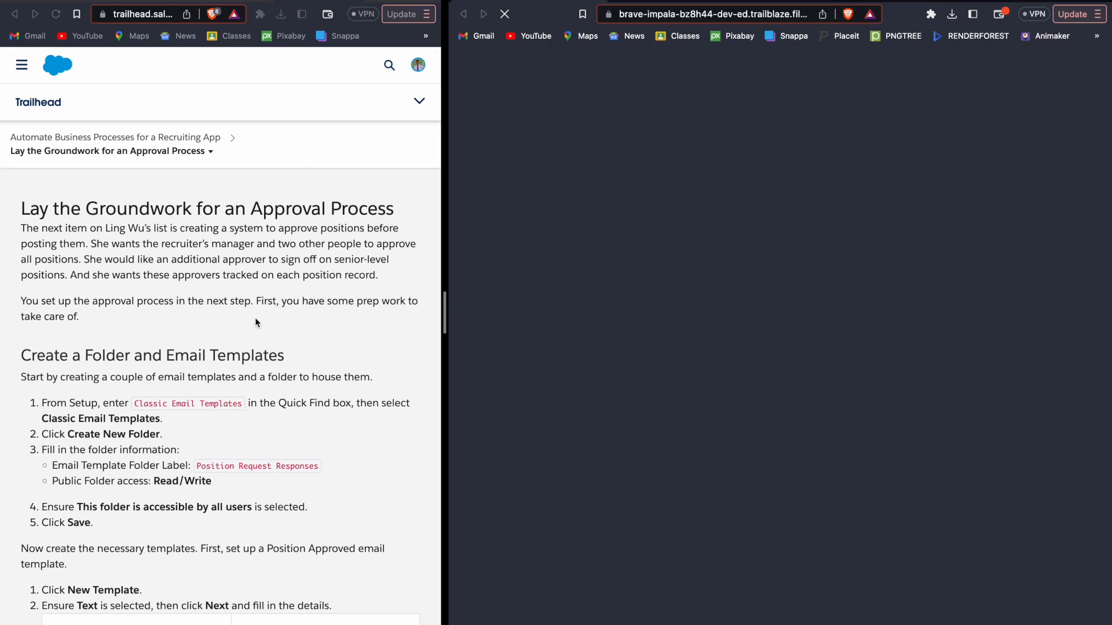
scroll(255, 320, "down", 4)
scroll(180, 273, "up", 3)
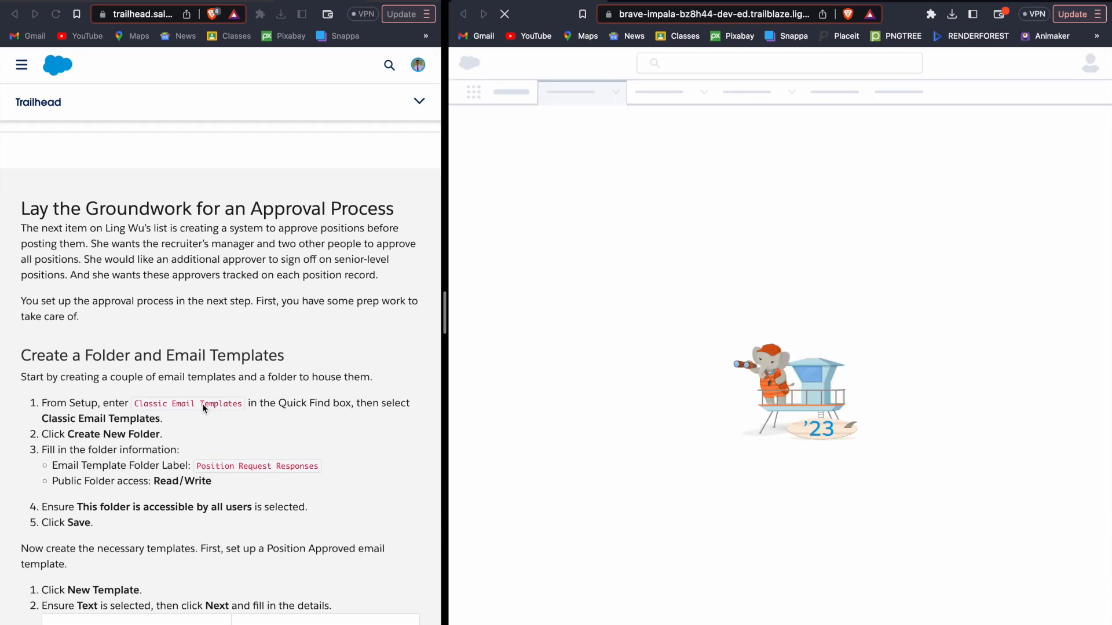
scroll(203, 404, "down", 2)
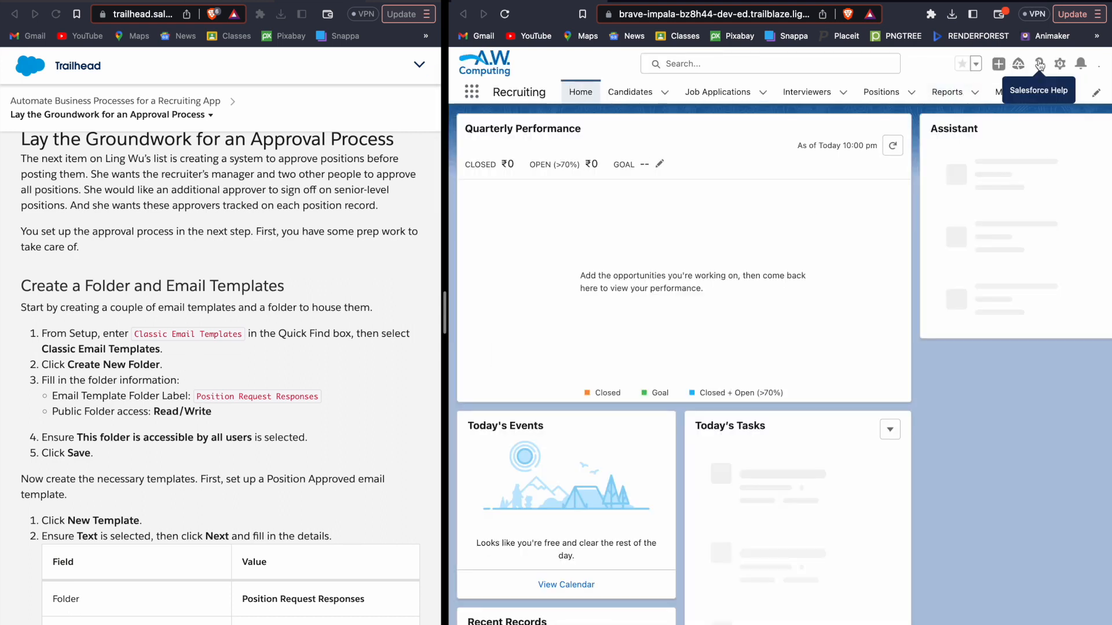
left_click(1059, 63)
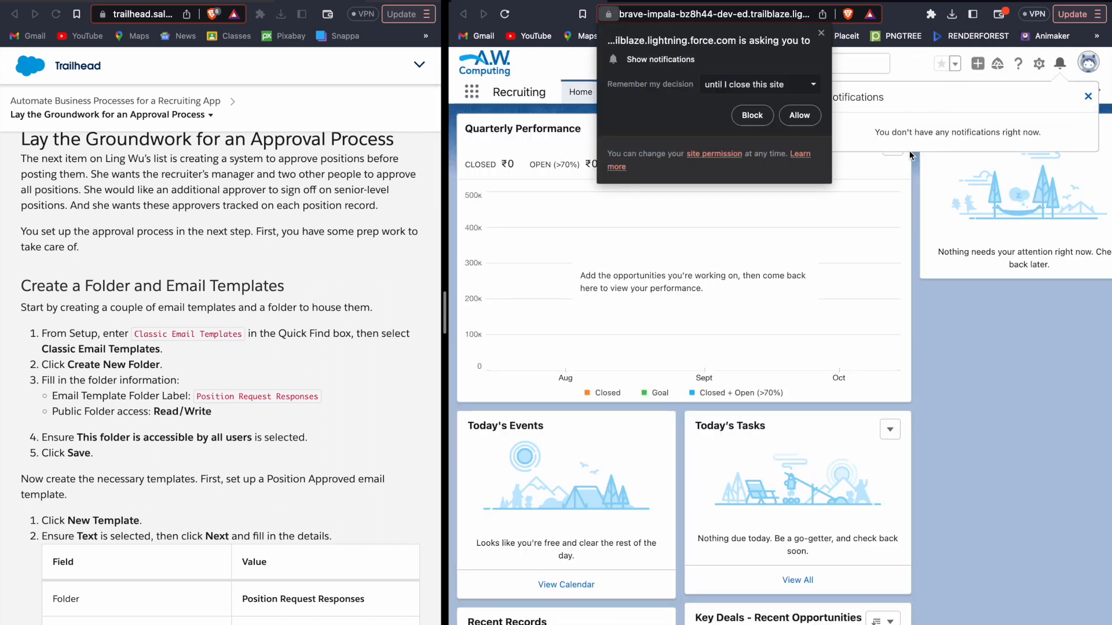
left_click(766, 115)
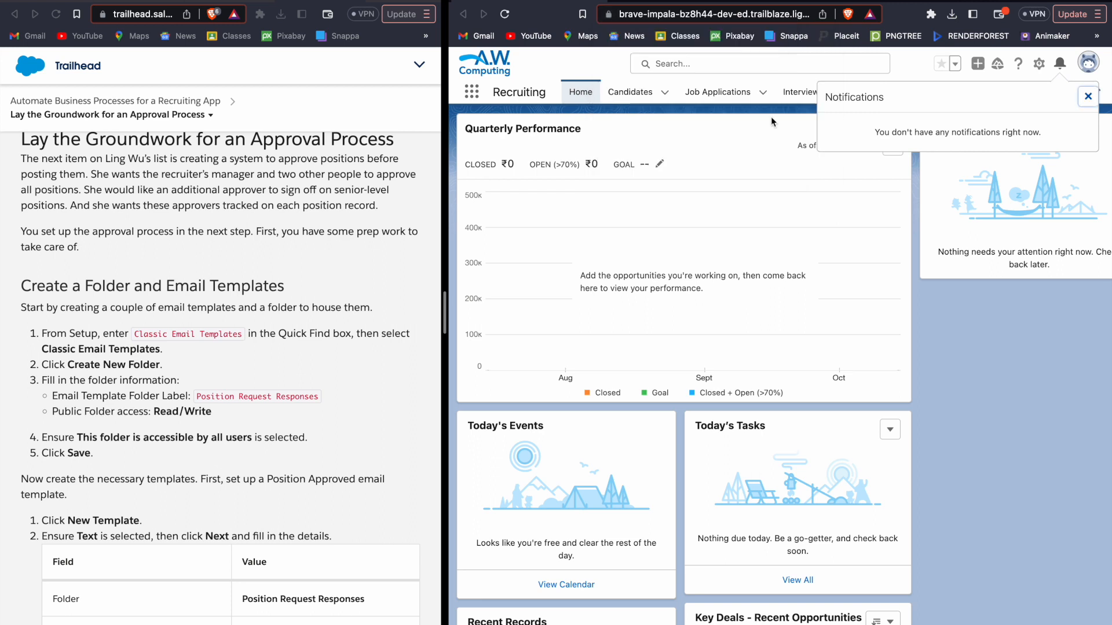
left_click(1062, 67)
left_click(1062, 68)
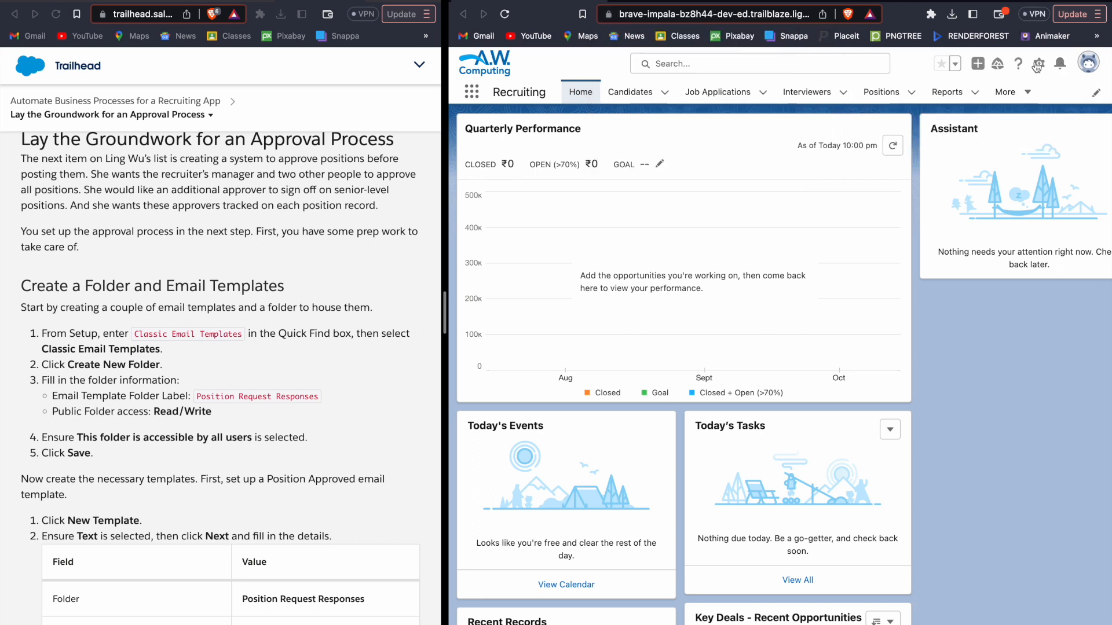
Go to Setup and open the Classic Email Templates page by searching for "class".
left_click(1039, 64)
left_click(1004, 113)
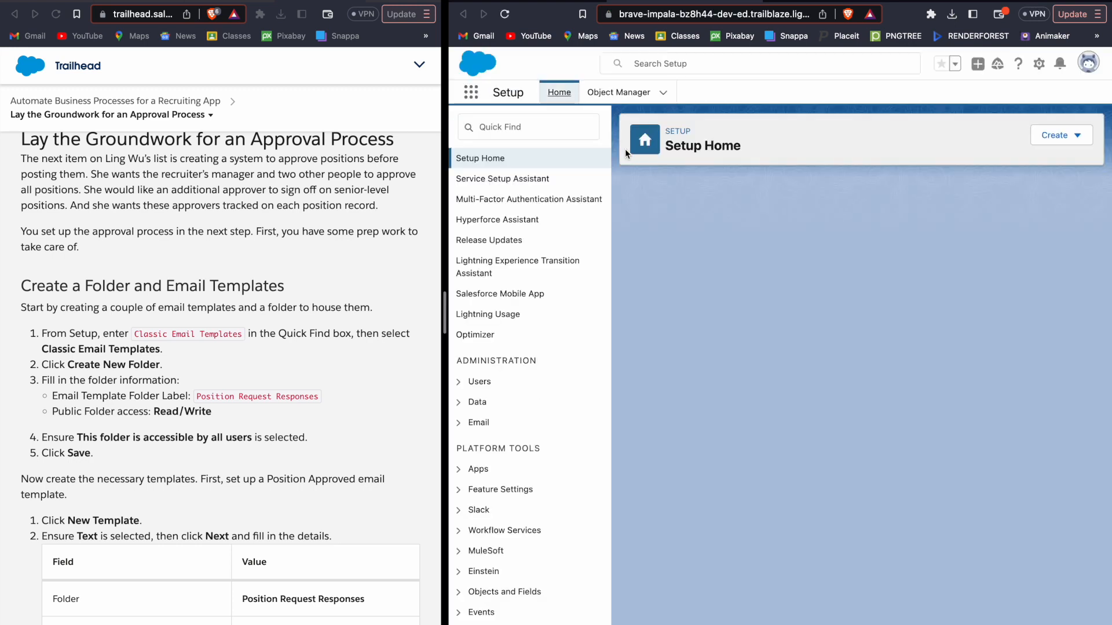
type("class")
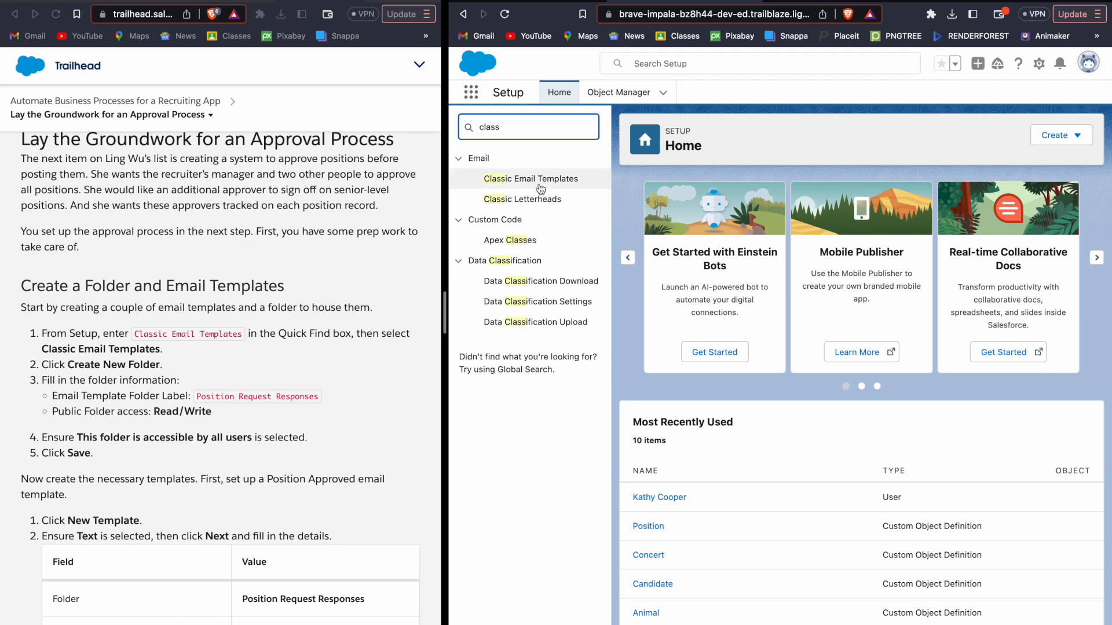
left_click(540, 186)
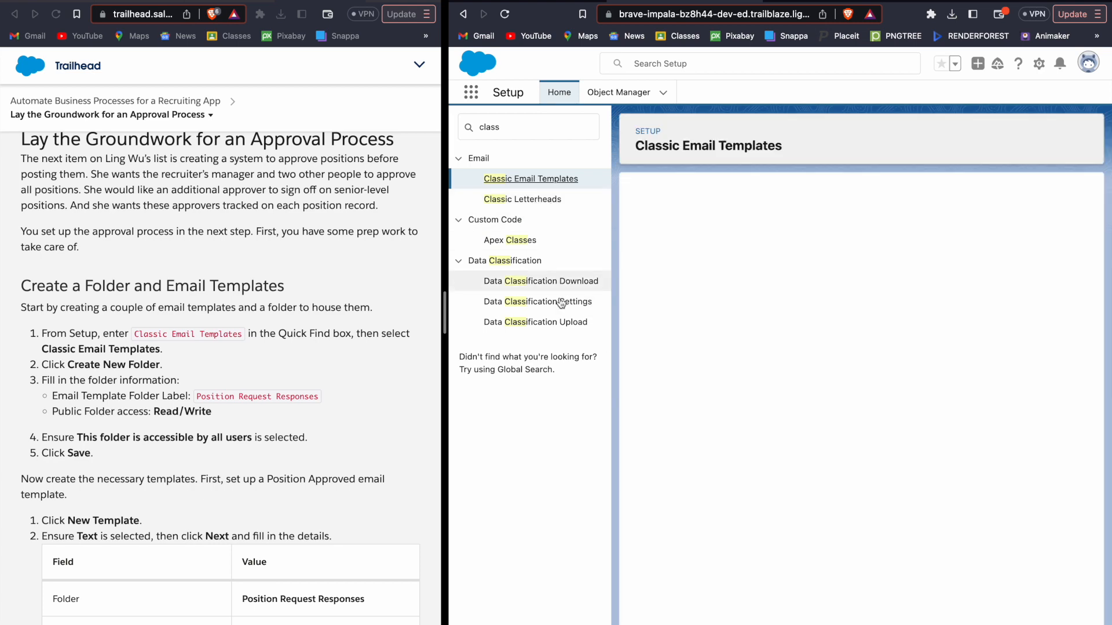
Start a new email template folder labelled "Position Request Responses", copying the label from the Trailhead instructions.
scroll(257, 405, "down", 1)
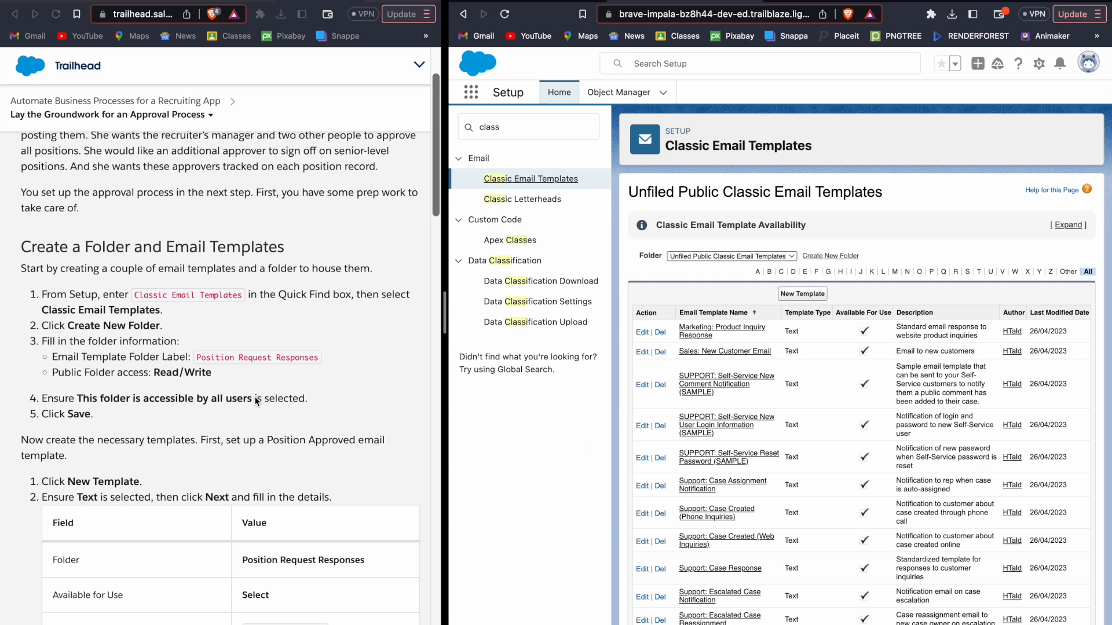
scroll(207, 390, "down", 1)
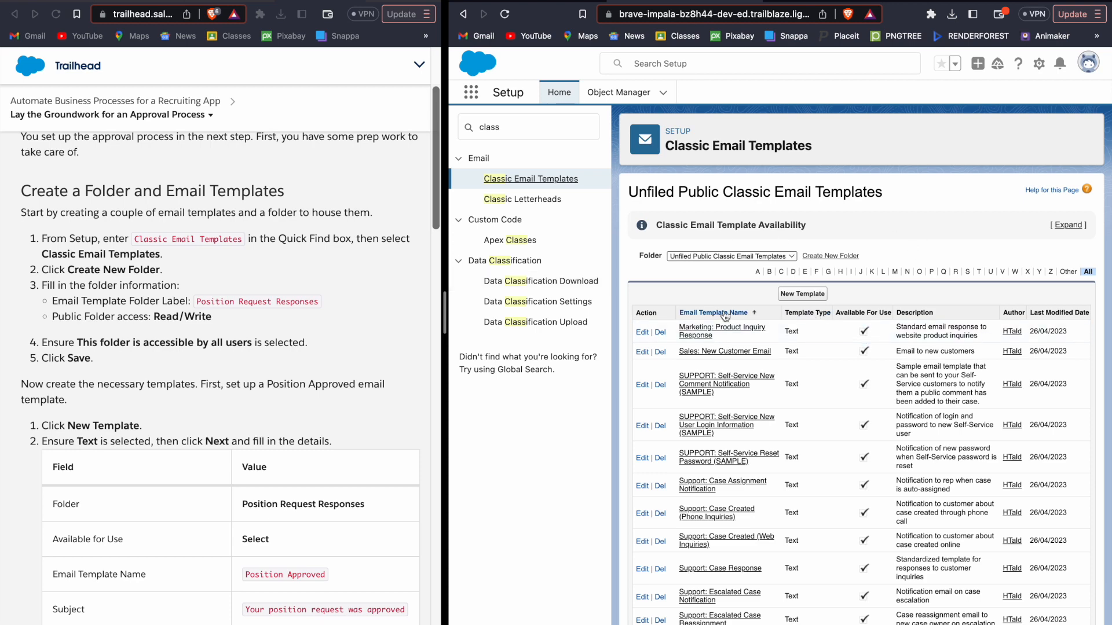
scroll(729, 304, "down", 1)
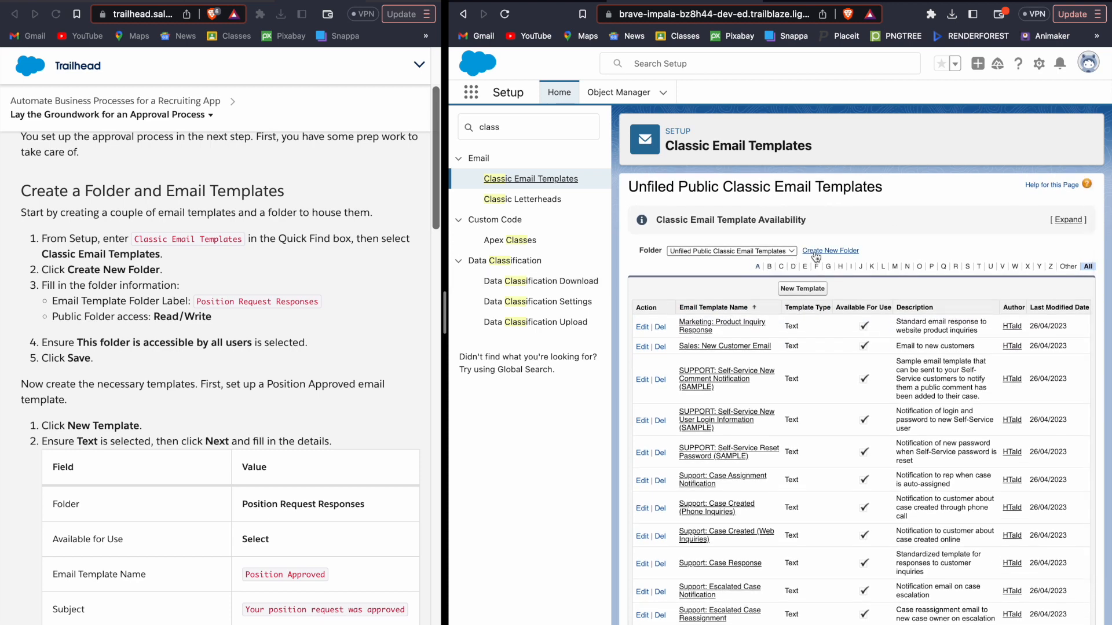
left_click(816, 252)
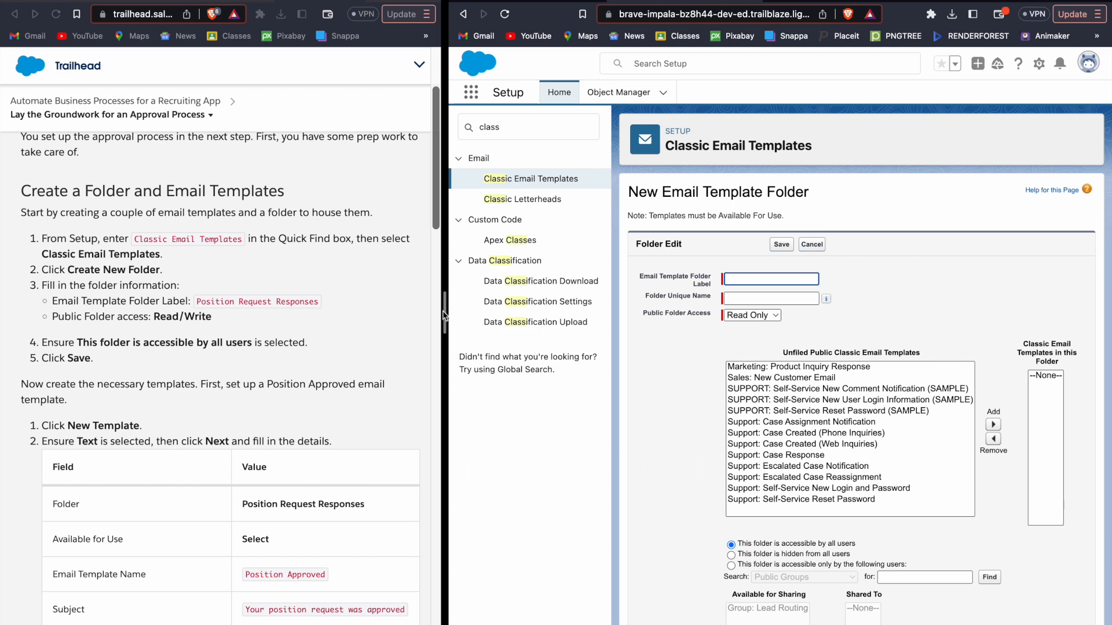
double_click(220, 302)
left_click(302, 302, "shift")
key("ctrl+c")
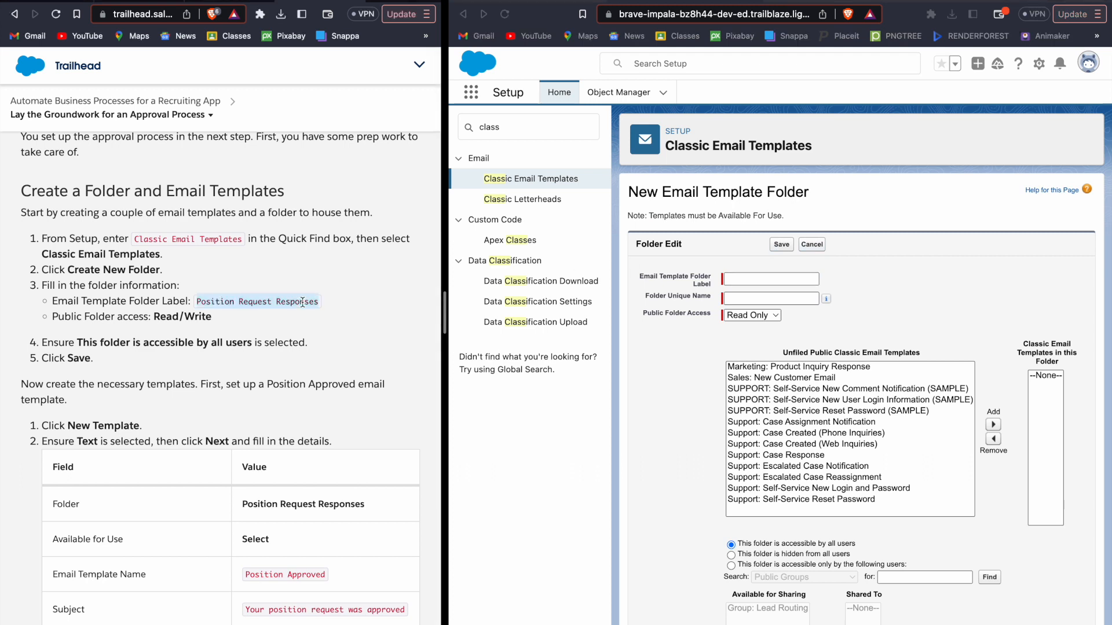
left_click(760, 281)
key("ctrl+v")
left_click(886, 286)
Set the folder's public access to Read/Write, keep it accessible by all users, and save it.
scroll(885, 286, "down", 1)
scroll(886, 286, "down", 1)
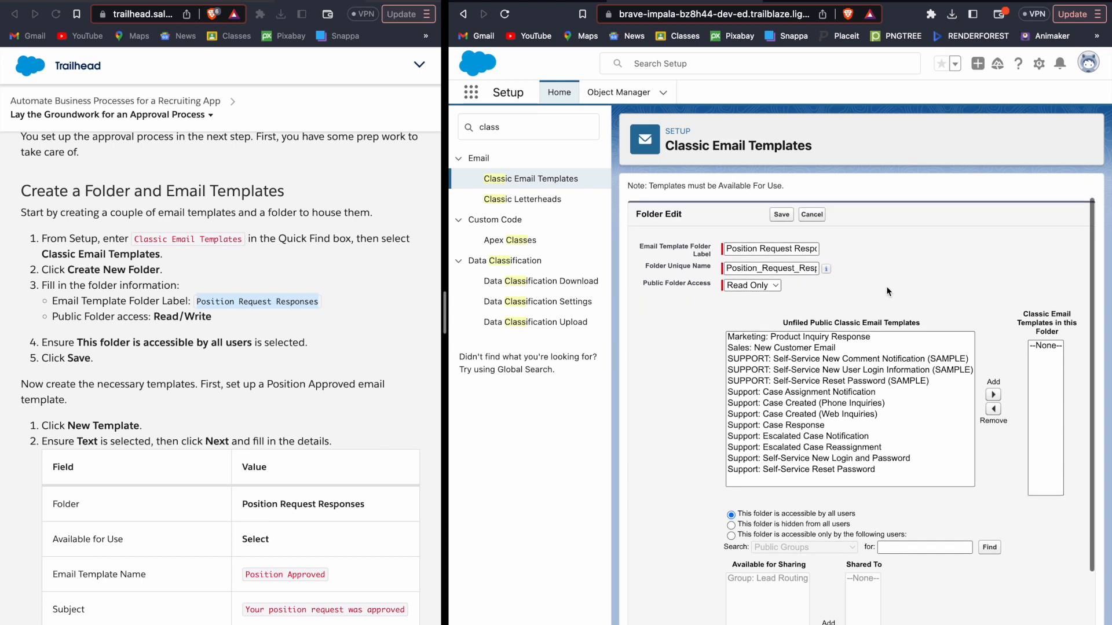
left_click(759, 286)
left_click(758, 301)
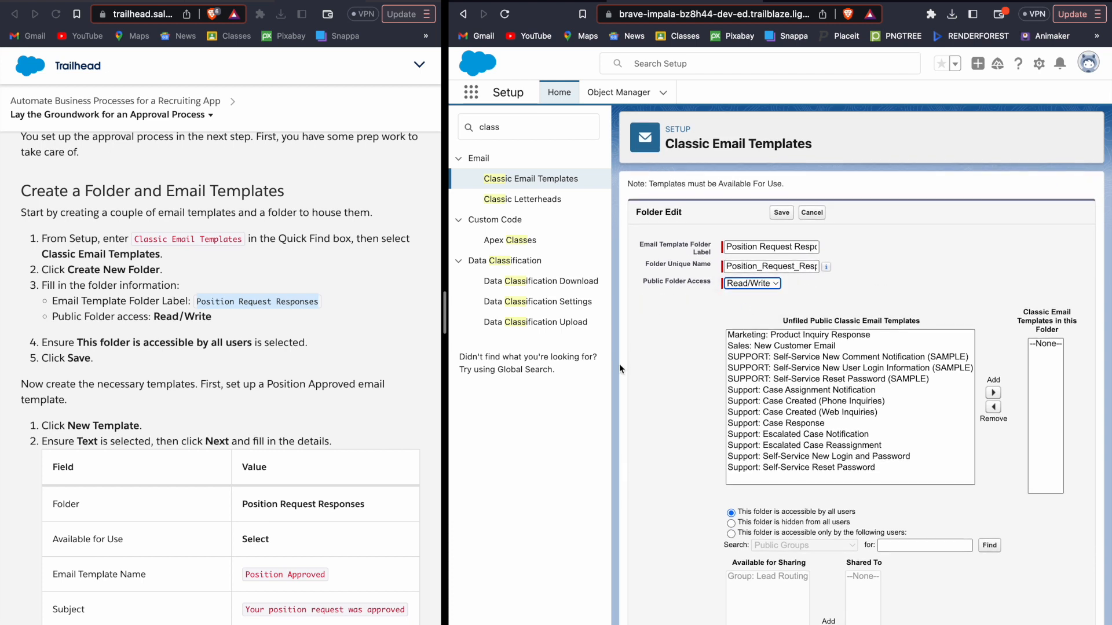
scroll(343, 364, "down", 1)
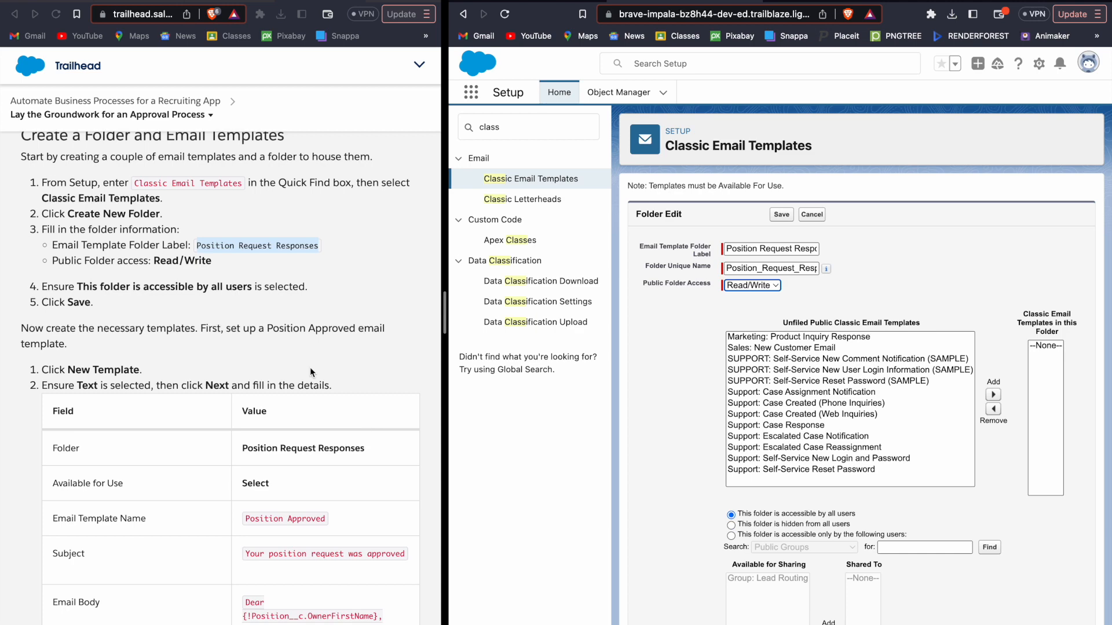
scroll(311, 367, "down", 1)
scroll(812, 546, "down", 2)
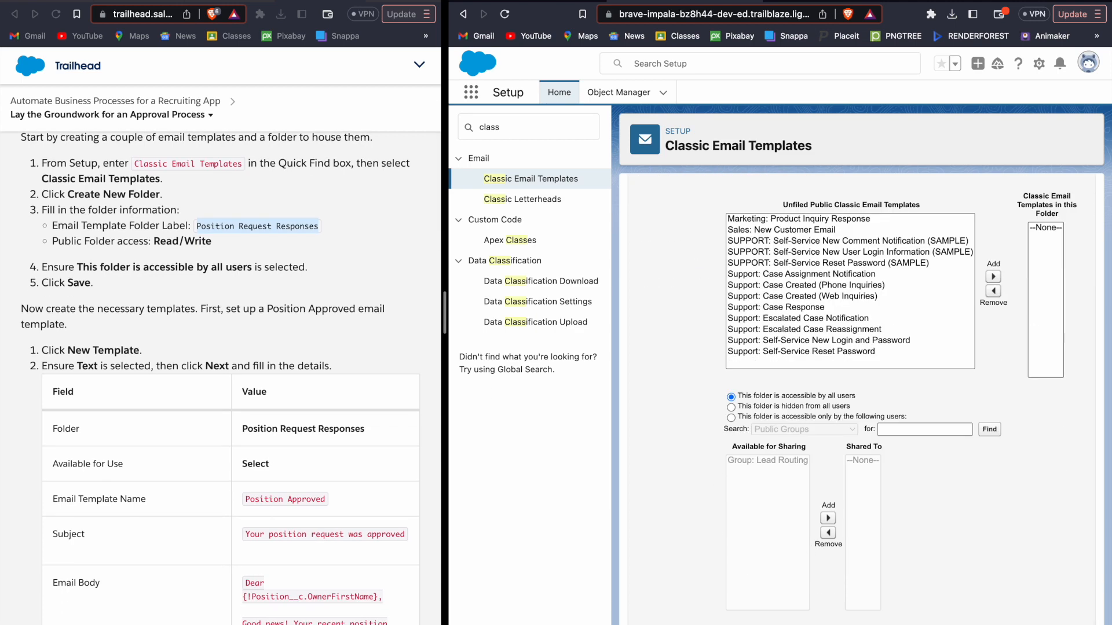
left_click(731, 623)
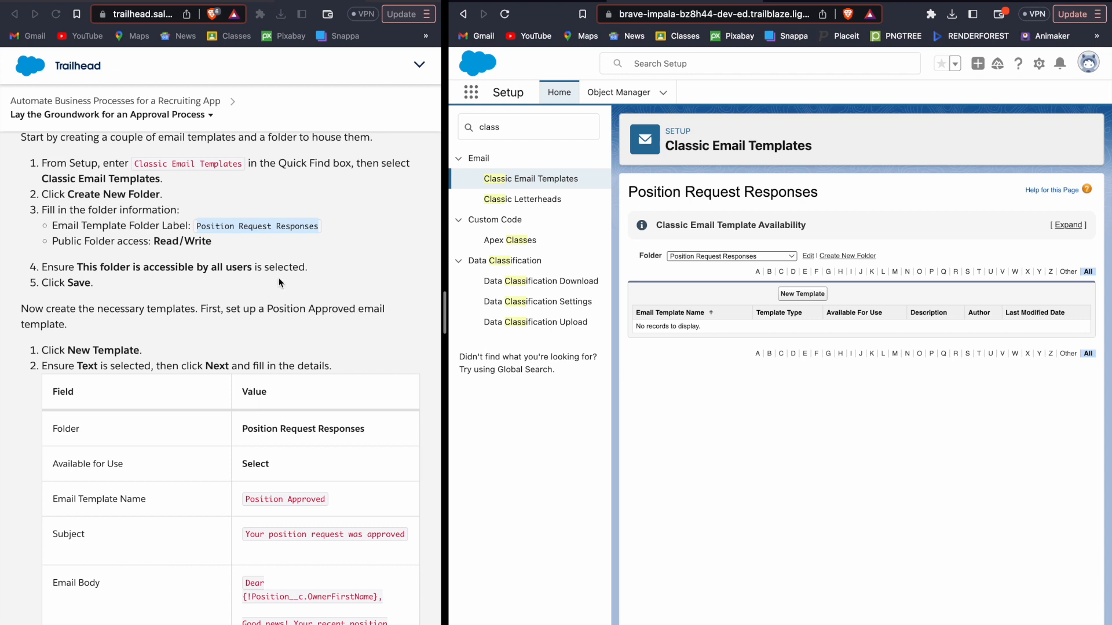
Start a new email template of type Text in the Position Request Responses folder.
scroll(279, 279, "down", 1)
scroll(279, 282, "down", 2)
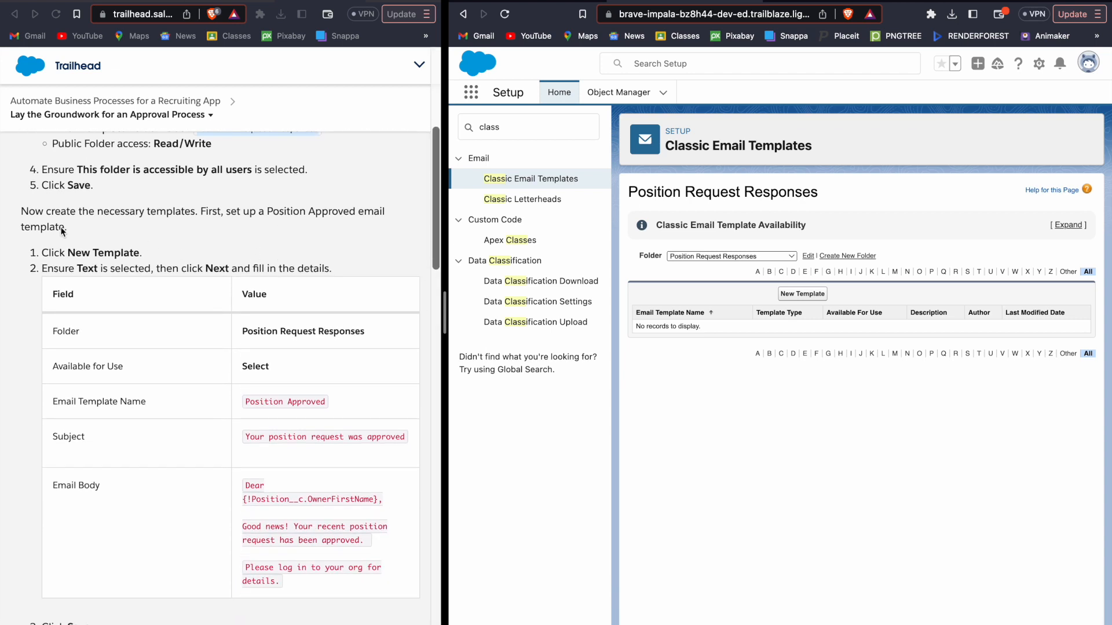
left_click(802, 293)
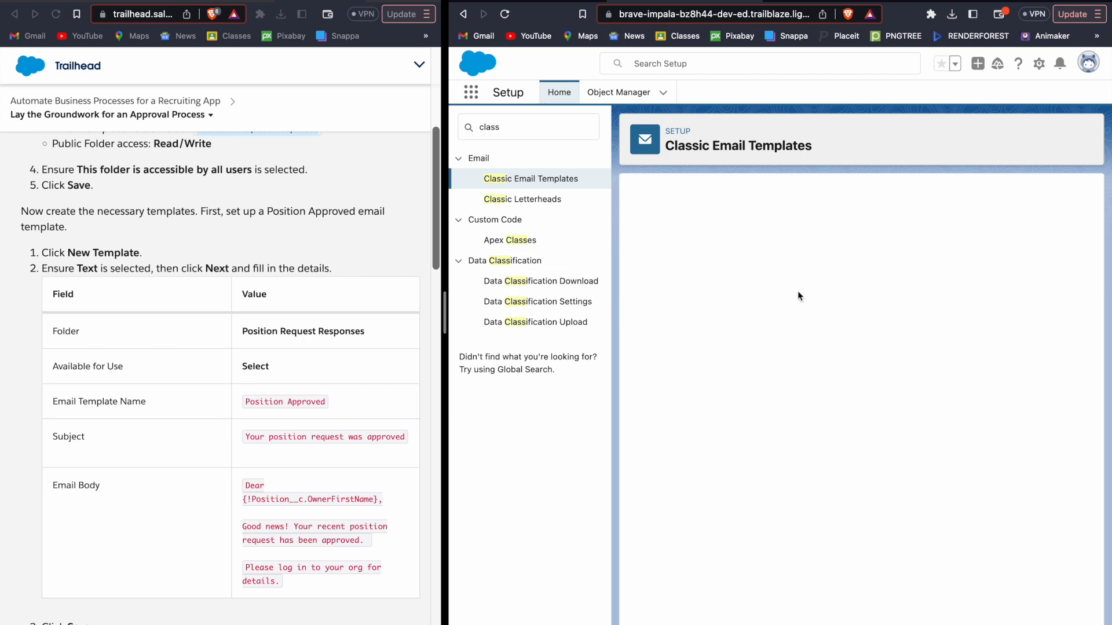
scroll(359, 265, "down", 1)
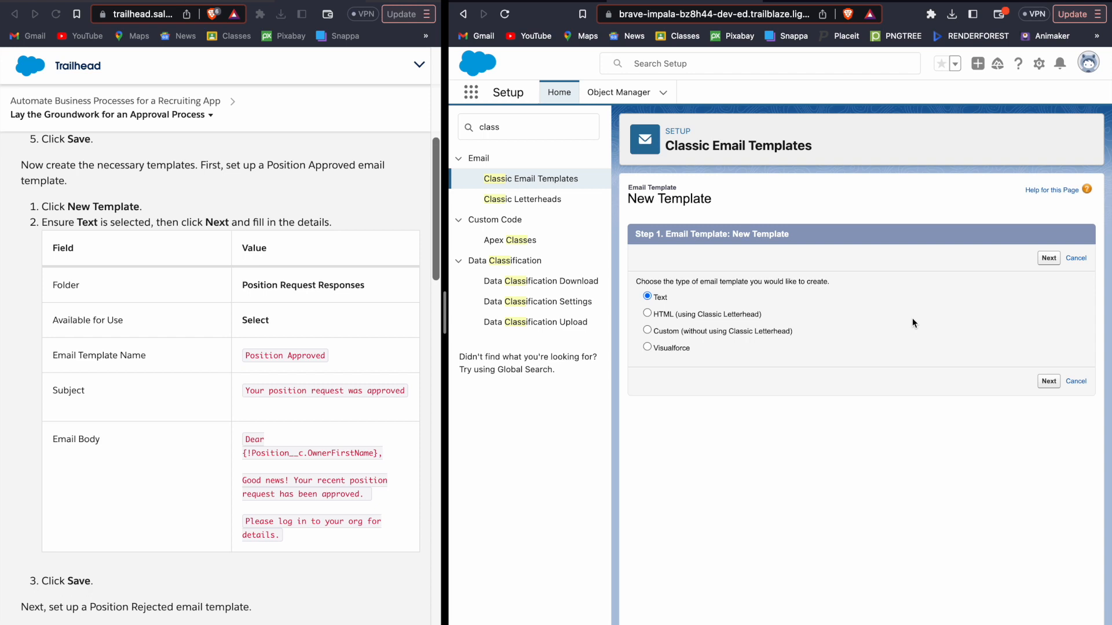
left_click(1048, 381)
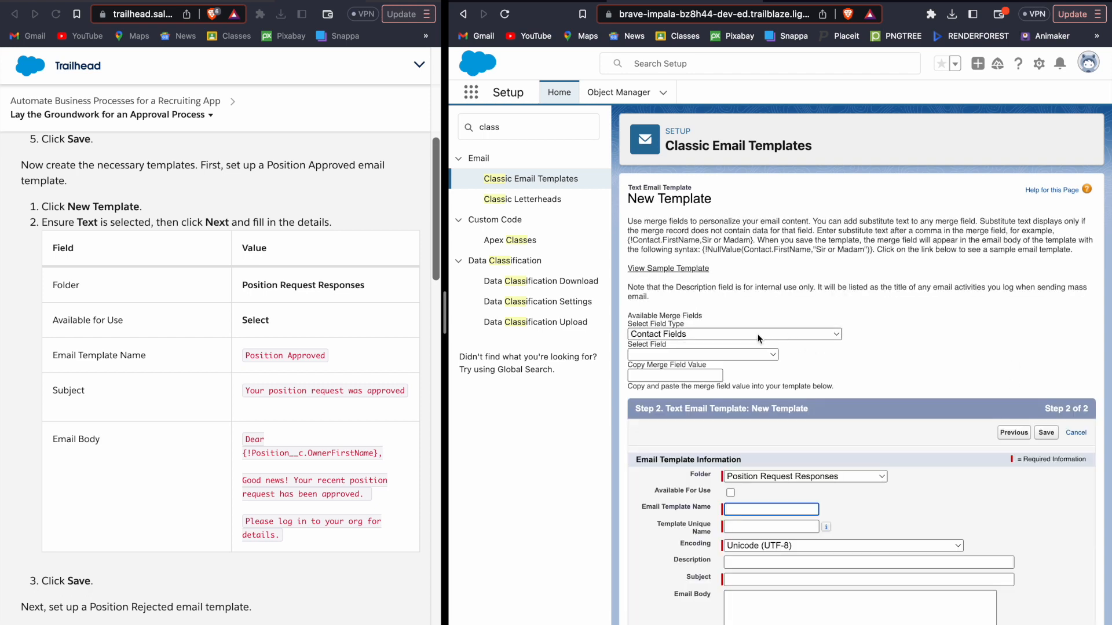
Keep the Position Request Responses folder, mark the template Available For Use, and name it "Position Approved".
scroll(748, 357, "down", 1)
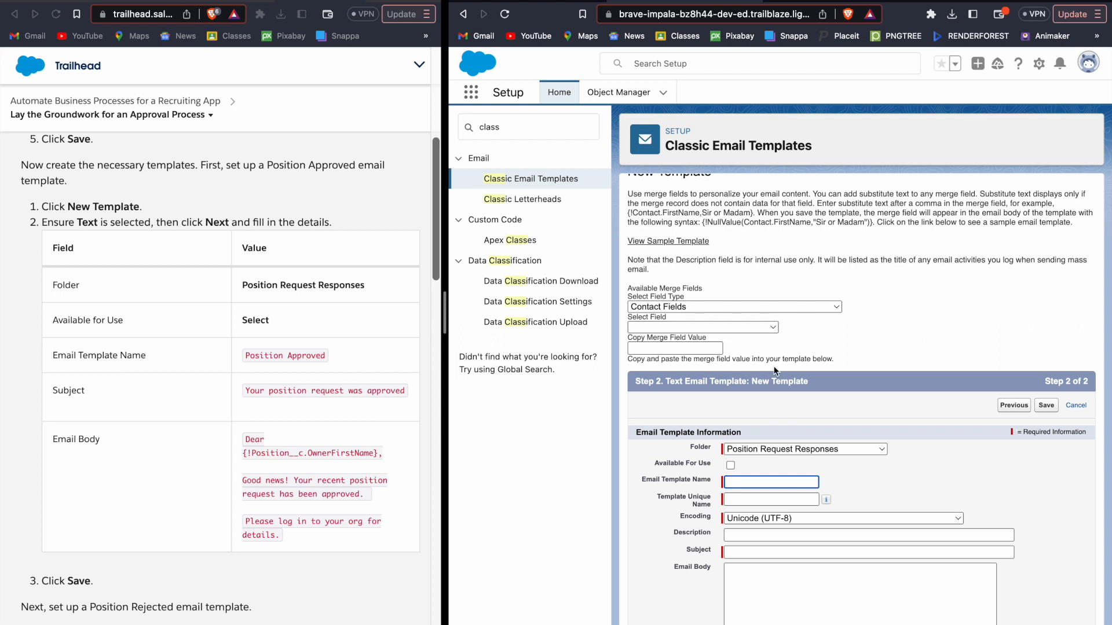
scroll(803, 430, "down", 1)
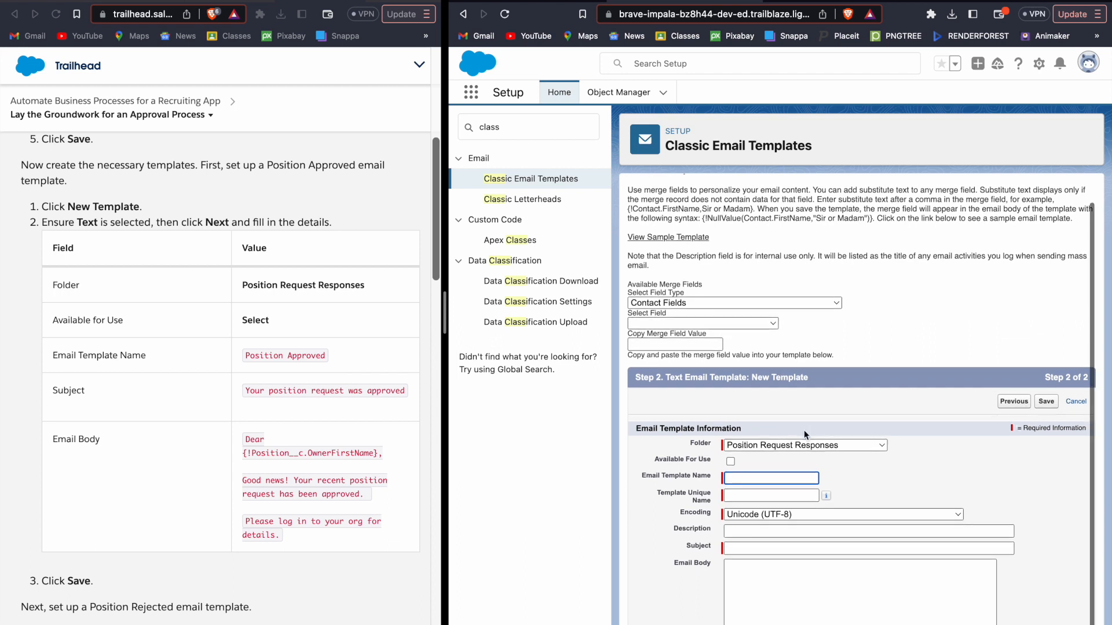
left_click(843, 441)
left_click(840, 442)
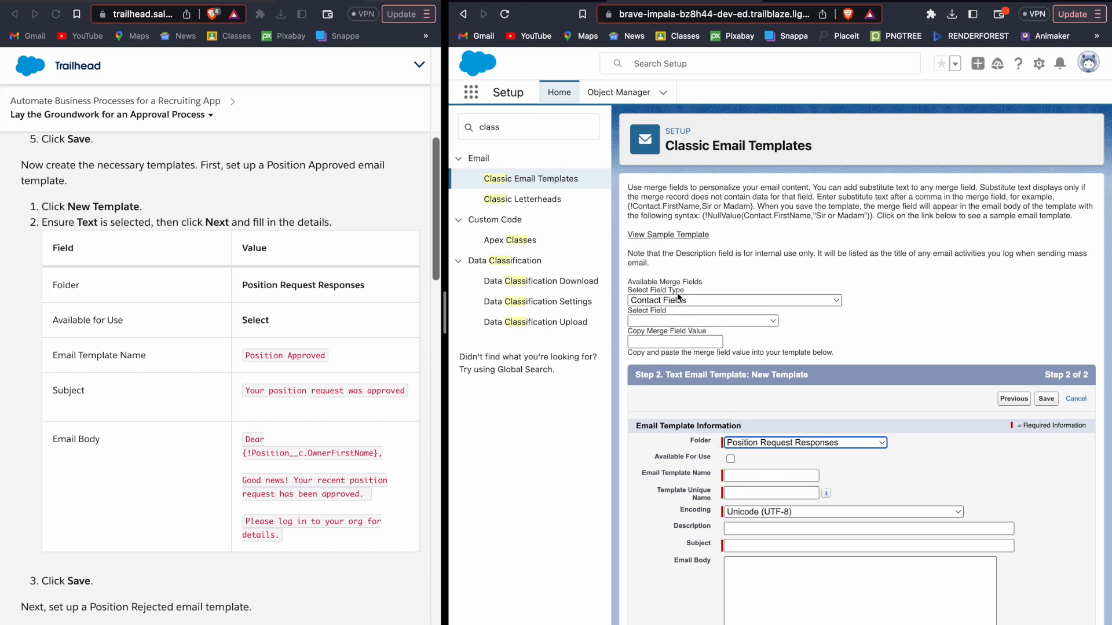
scroll(754, 470, "down", 1)
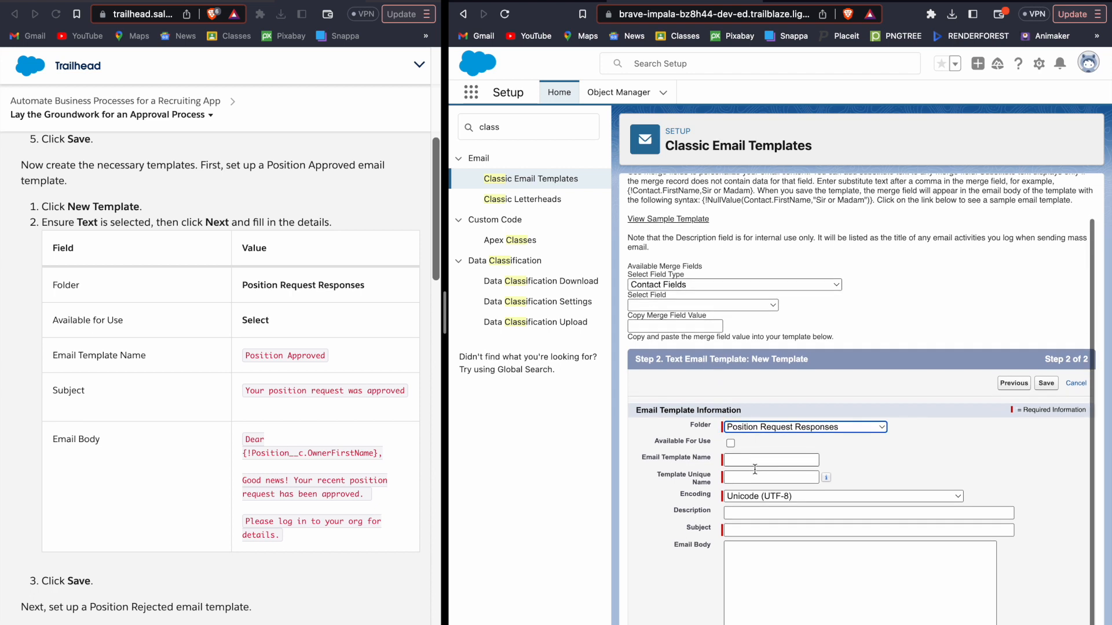
left_click(731, 440)
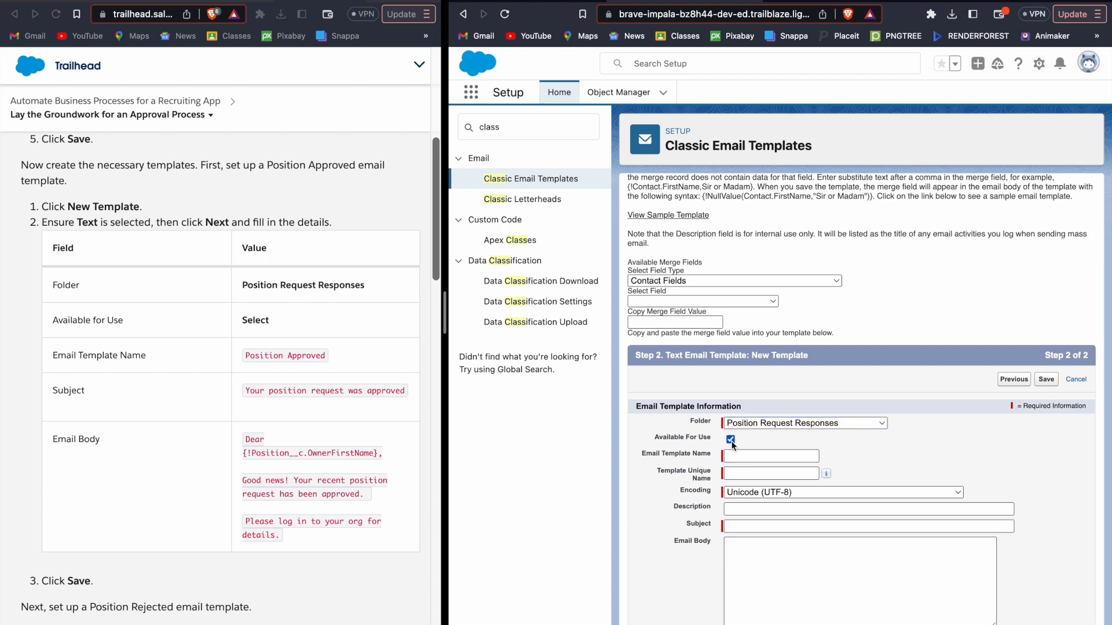
left_click(743, 457)
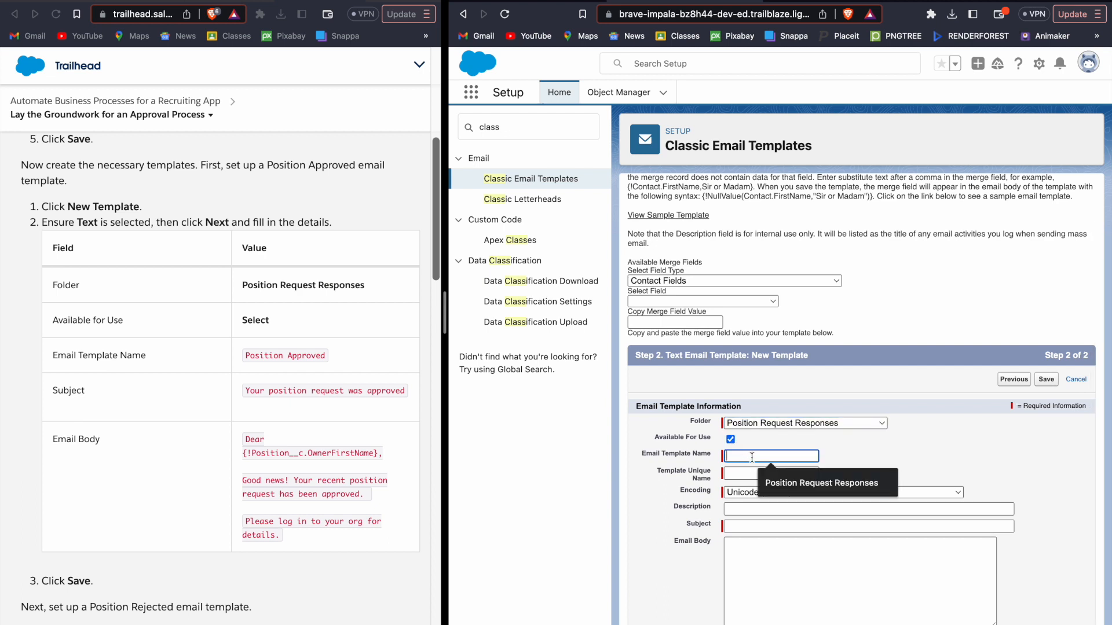
type("Position Approved")
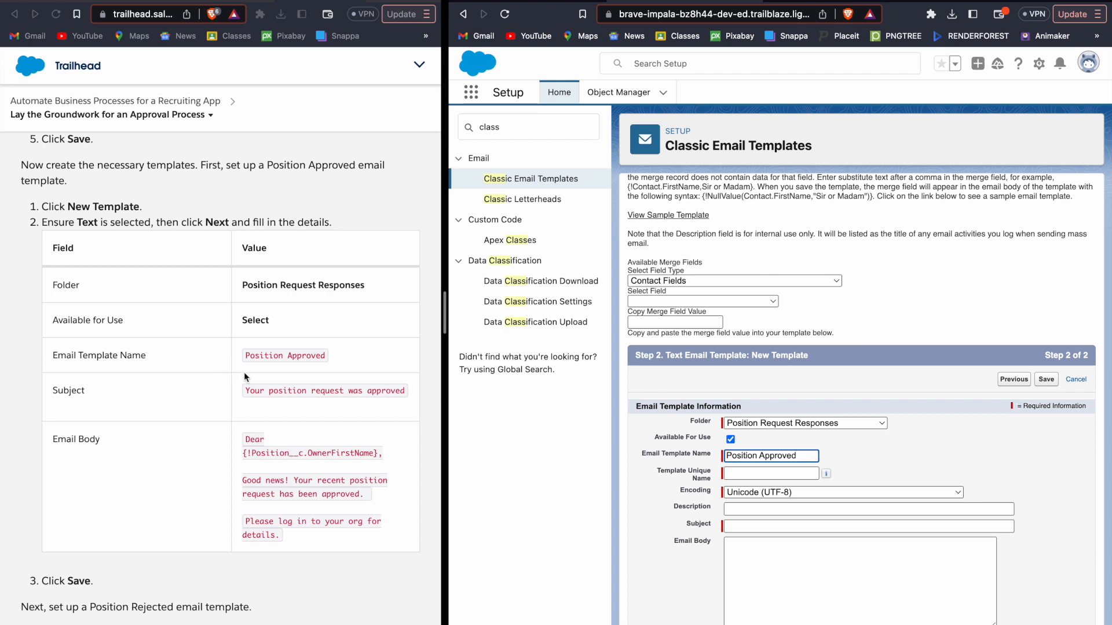
Fill in the template's subject with "Your position request was approved", copied from the Trailhead instructions.
double_click(248, 395)
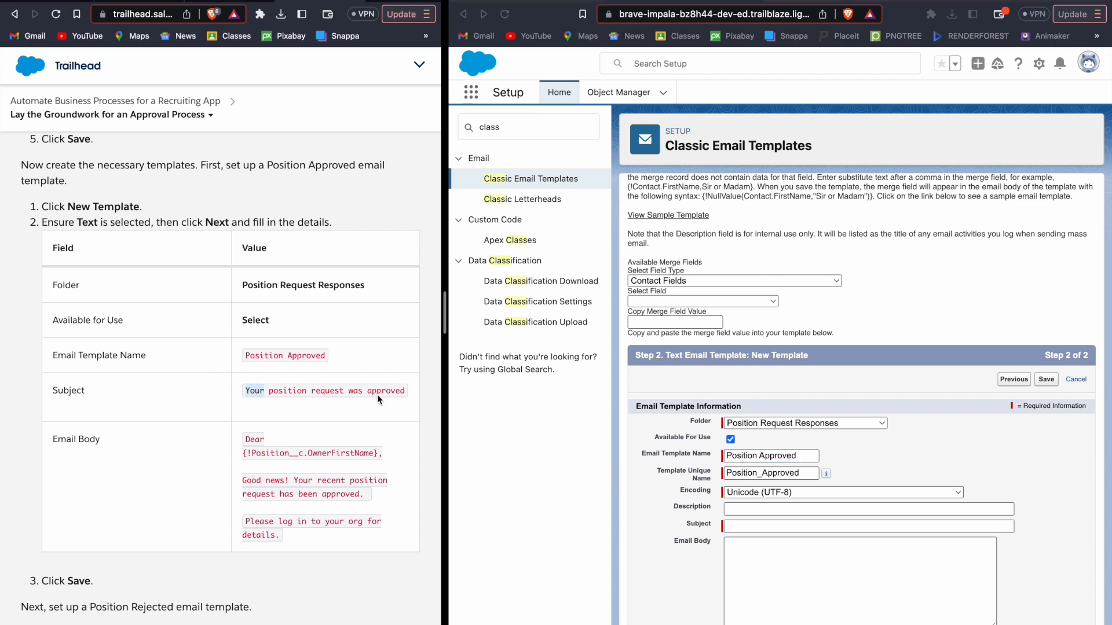
left_click_drag(375, 396, 381, 393)
key("super+c")
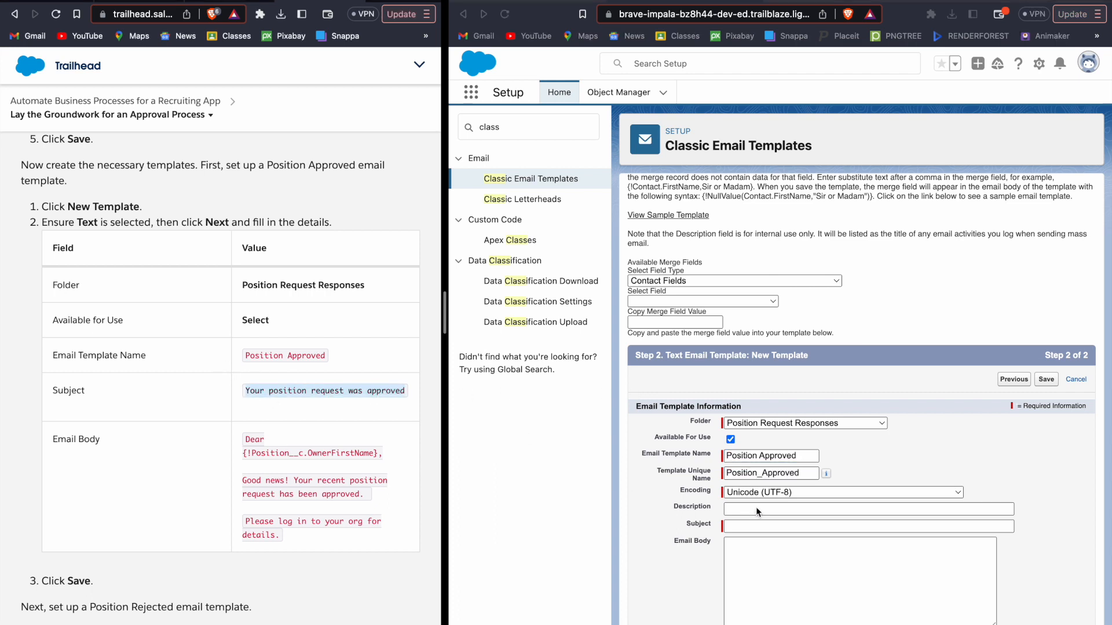
left_click(746, 523)
key("super+v")
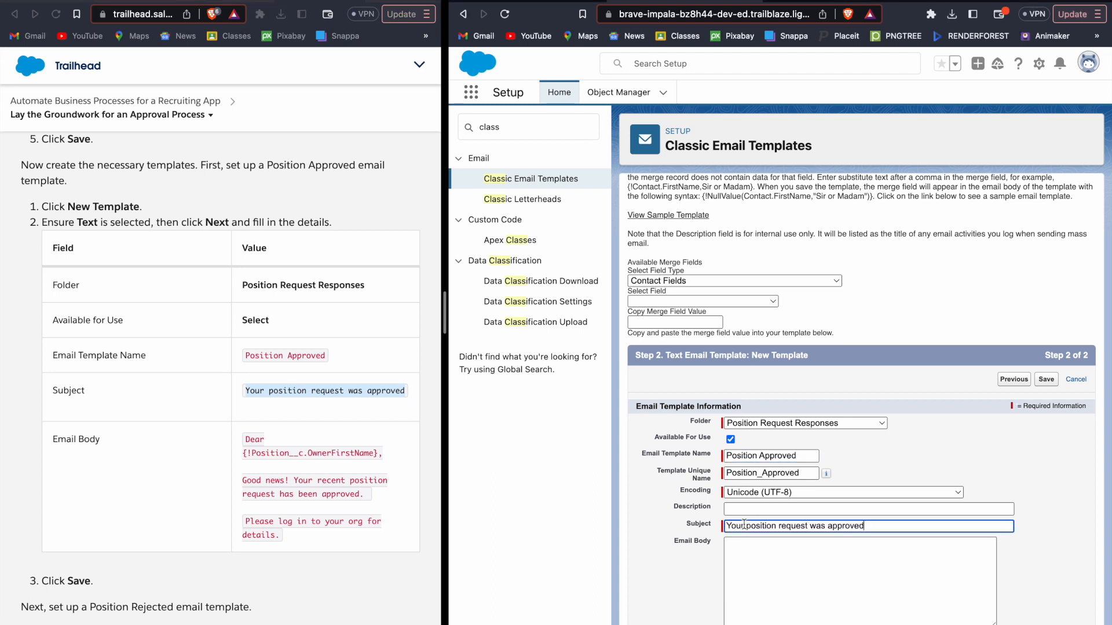
Fill in the email body with Trailhead's "Good news! Your recent position request has been approved." message and save the Position Approved template.
double_click(256, 442)
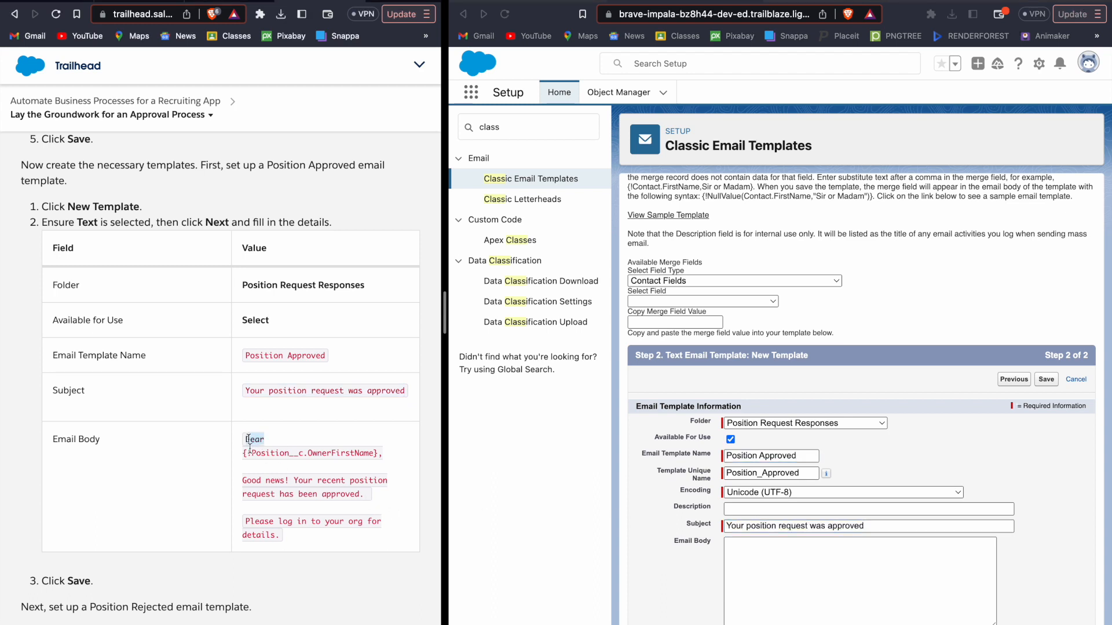
left_click(268, 532, "shift")
key("super+c")
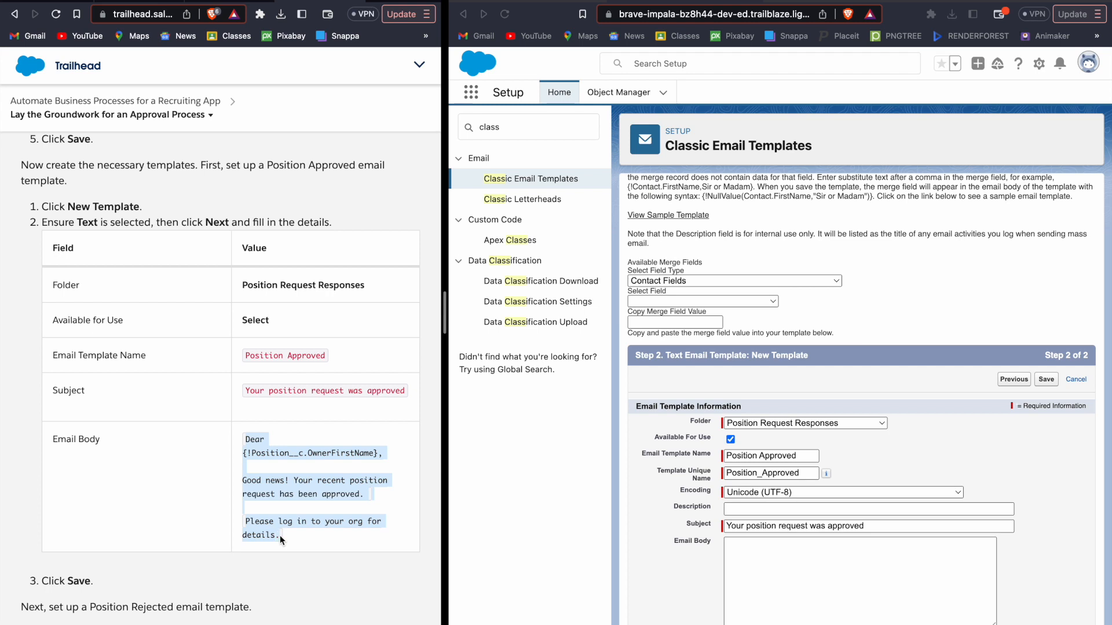
left_click(749, 560)
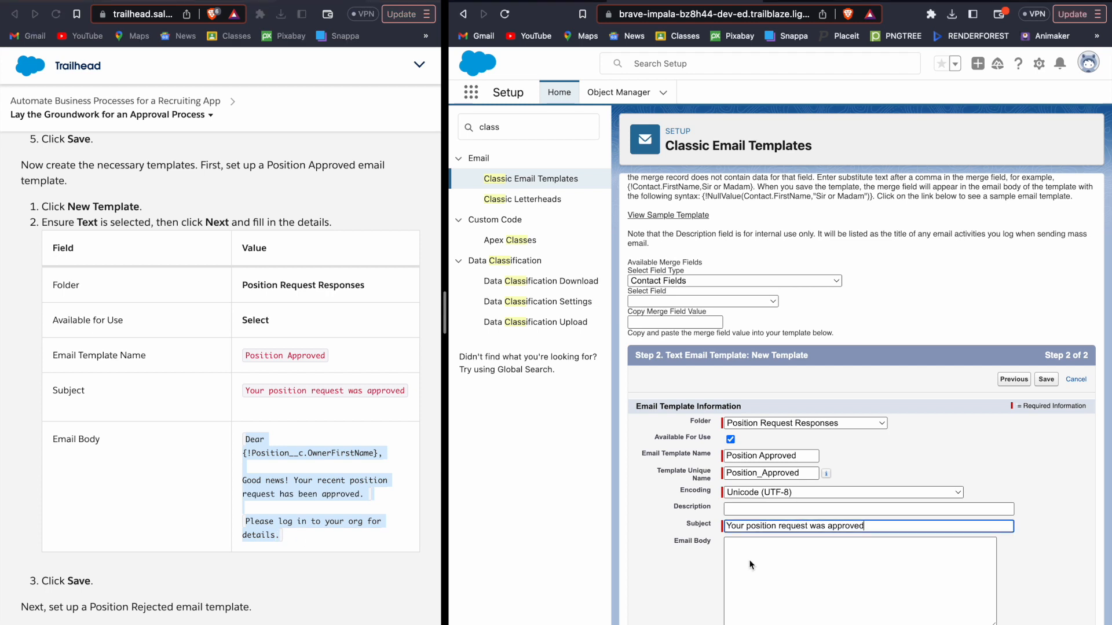
key("super+v")
scroll(891, 526, "down", 1)
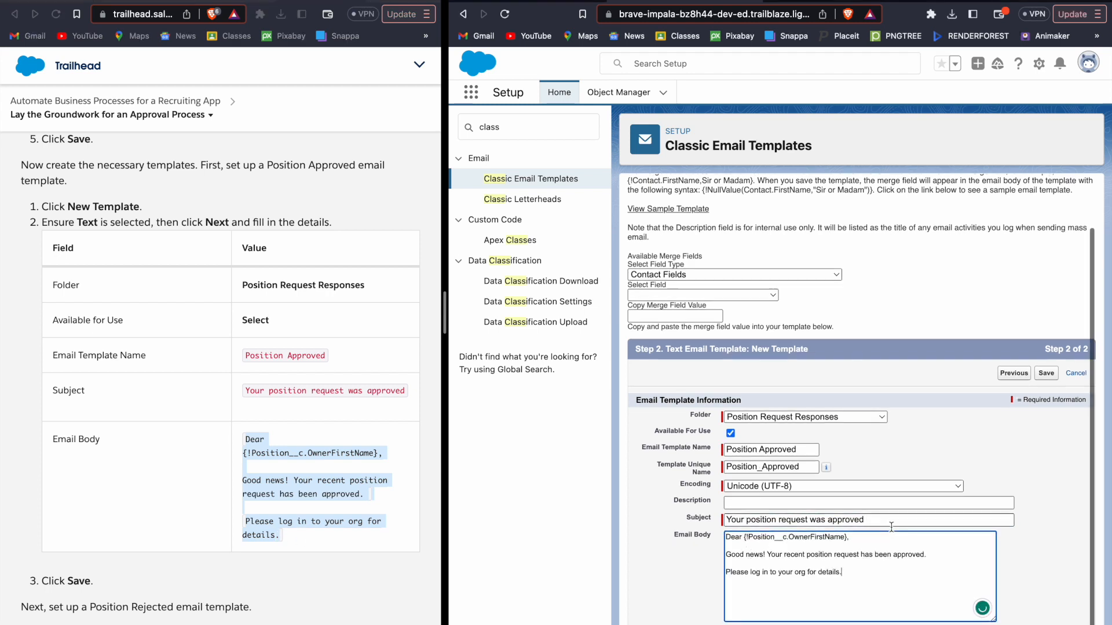
scroll(413, 529, "down", 5)
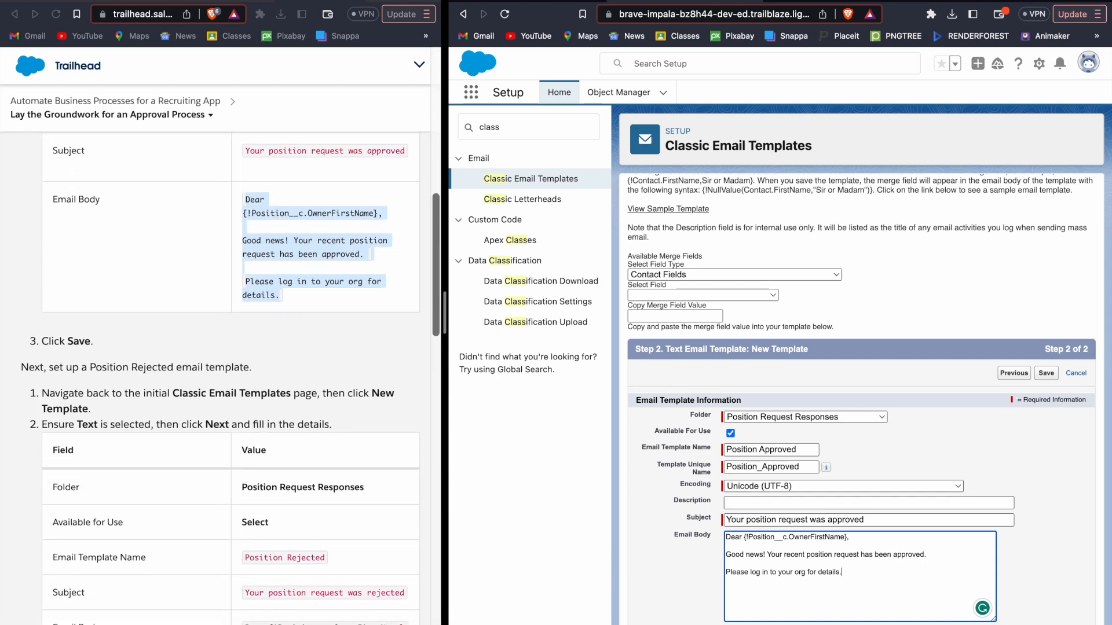
left_click(1046, 372)
Return to the Classic Email Templates page and start another new template of type Text.
scroll(331, 455, "down", 1)
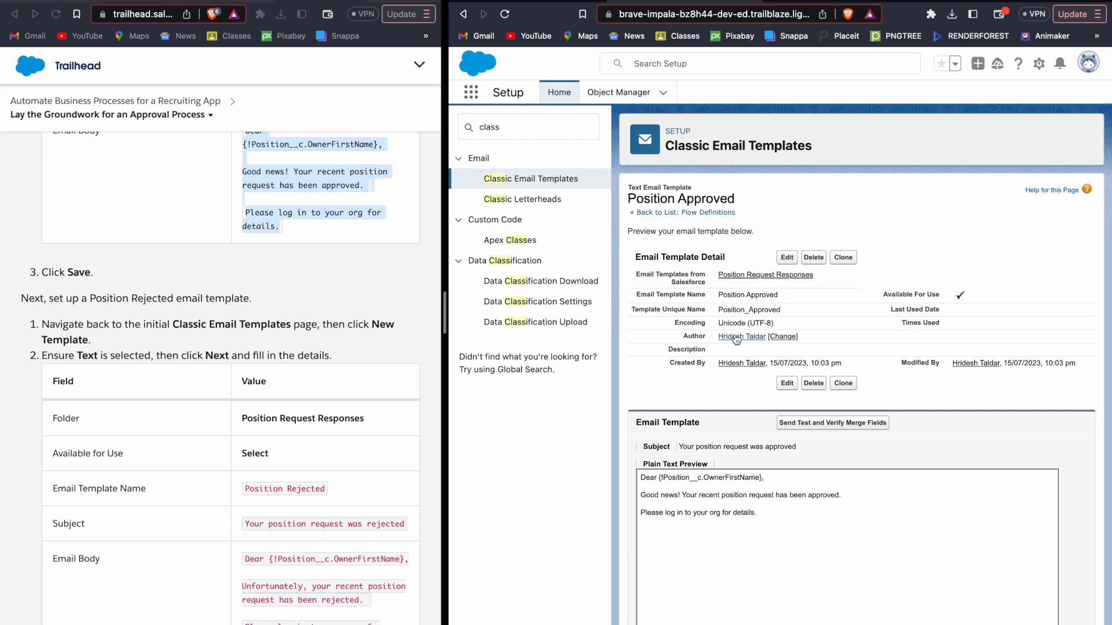
left_click(560, 181)
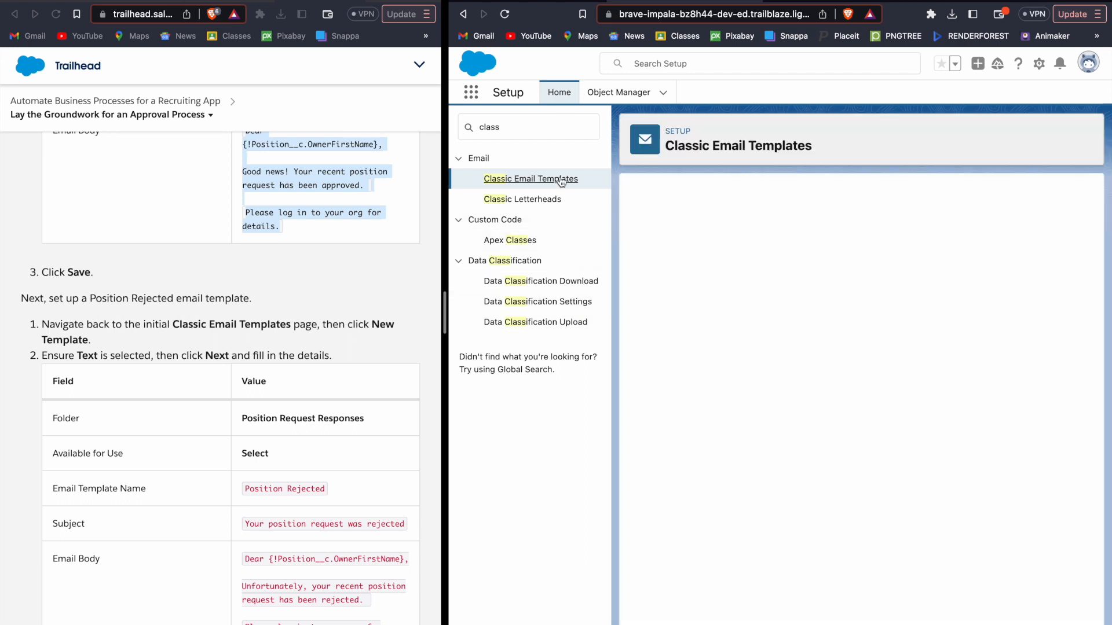
left_click(809, 297)
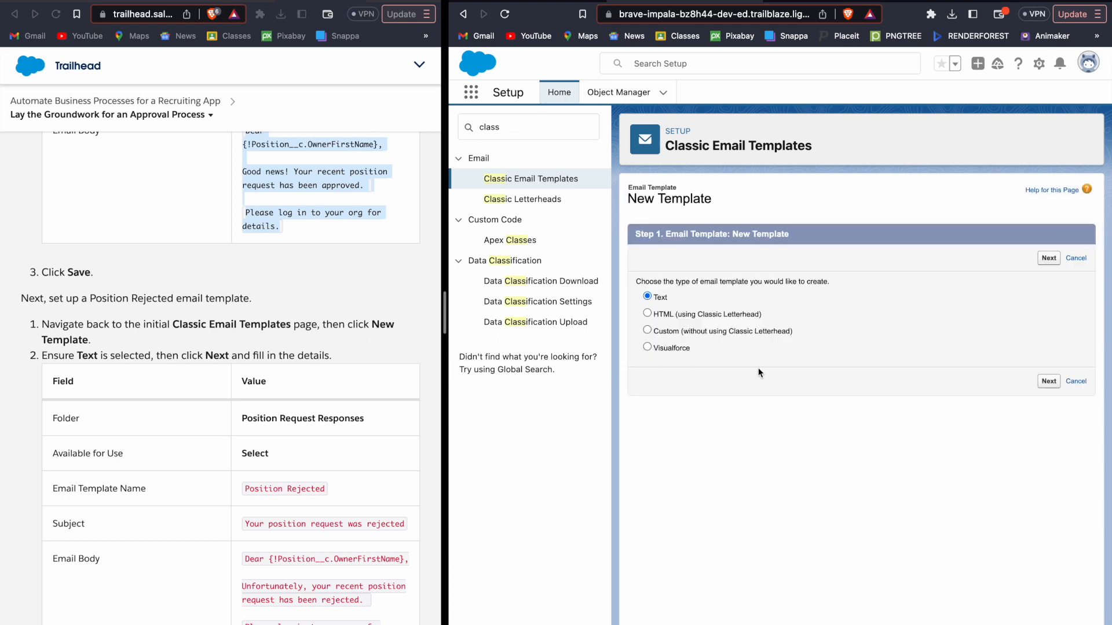
left_click(1048, 382)
Name the new email template "Position Rejected" and mark it Available For Use.
scroll(702, 477, "down", 1)
scroll(702, 477, "down", 1)
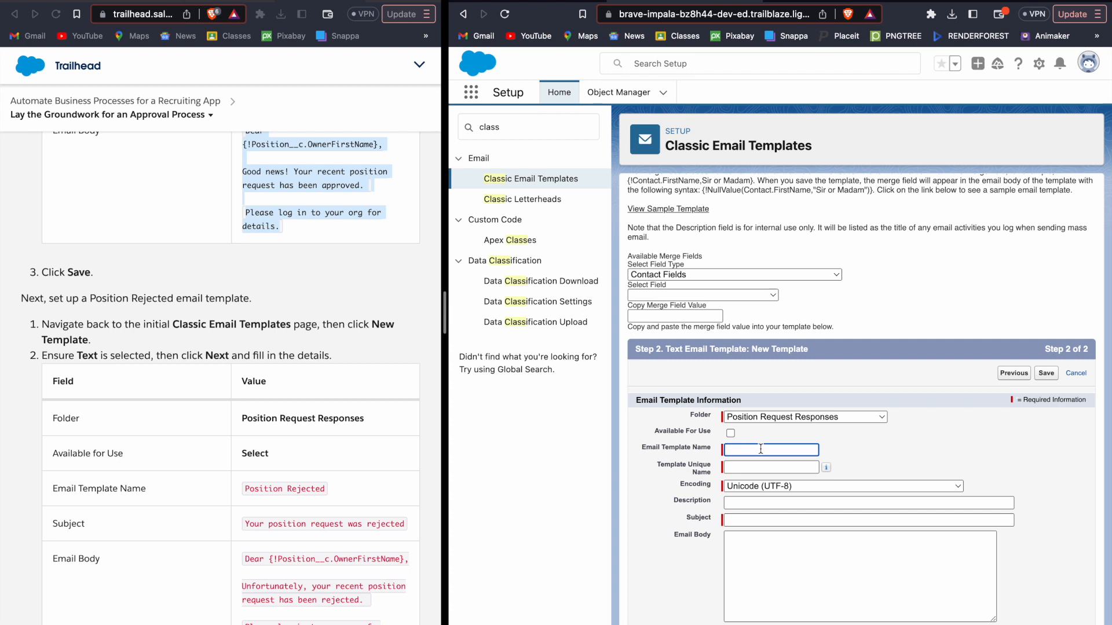
type("Pos")
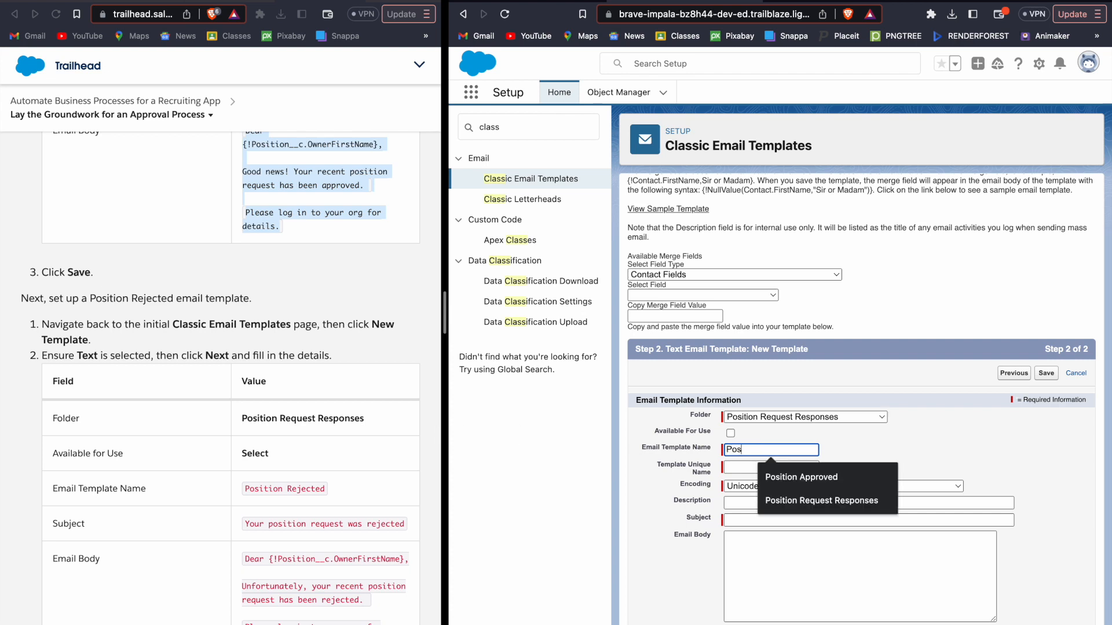
type("ition Rejected")
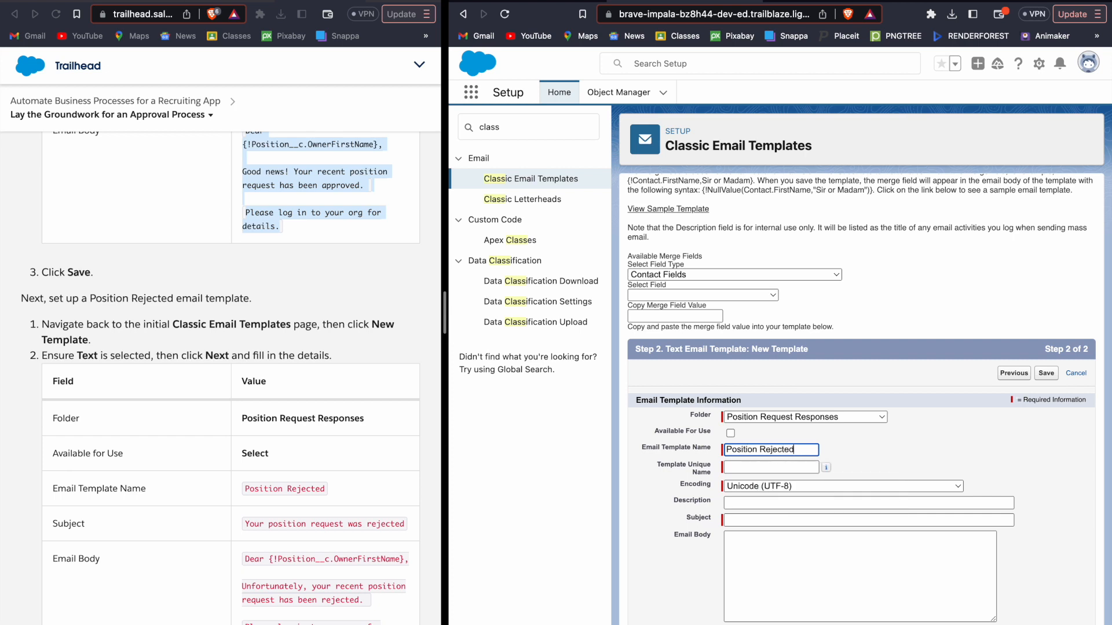
left_click(730, 433)
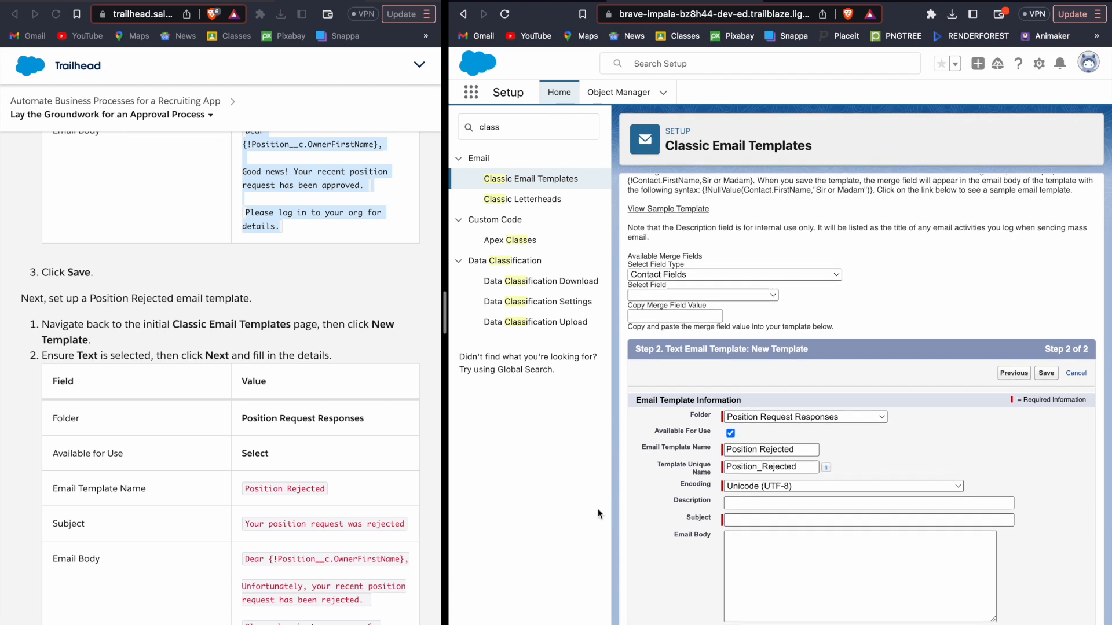
Fill in the template's subject with "Your position request was rejected", copied from the Trailhead instructions.
double_click(255, 524)
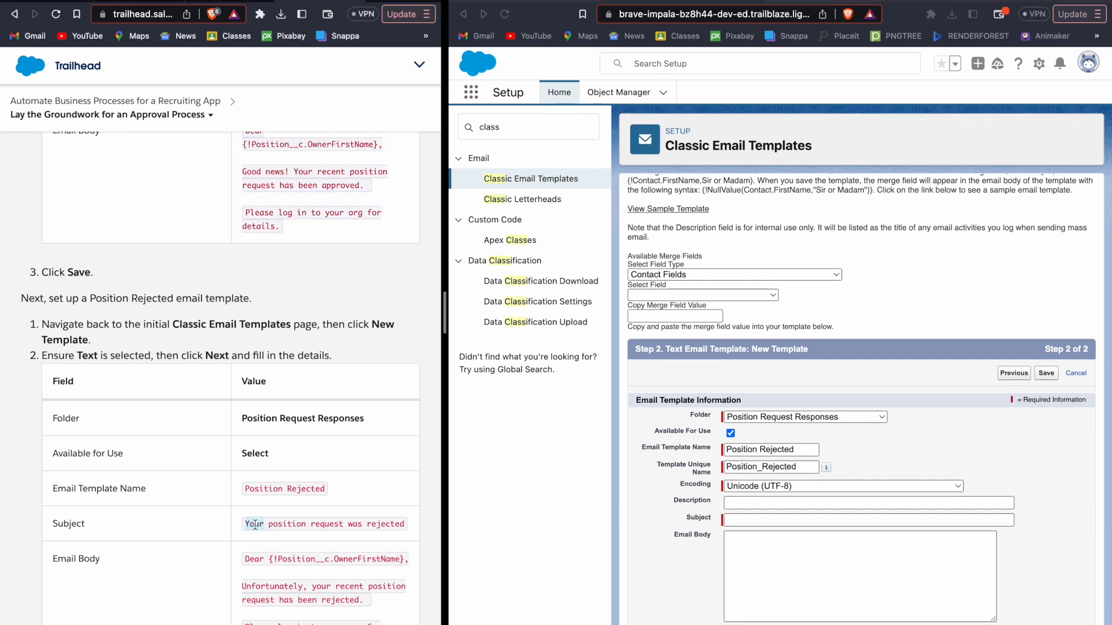
left_click_drag(396, 523, 404, 524)
key("super+c")
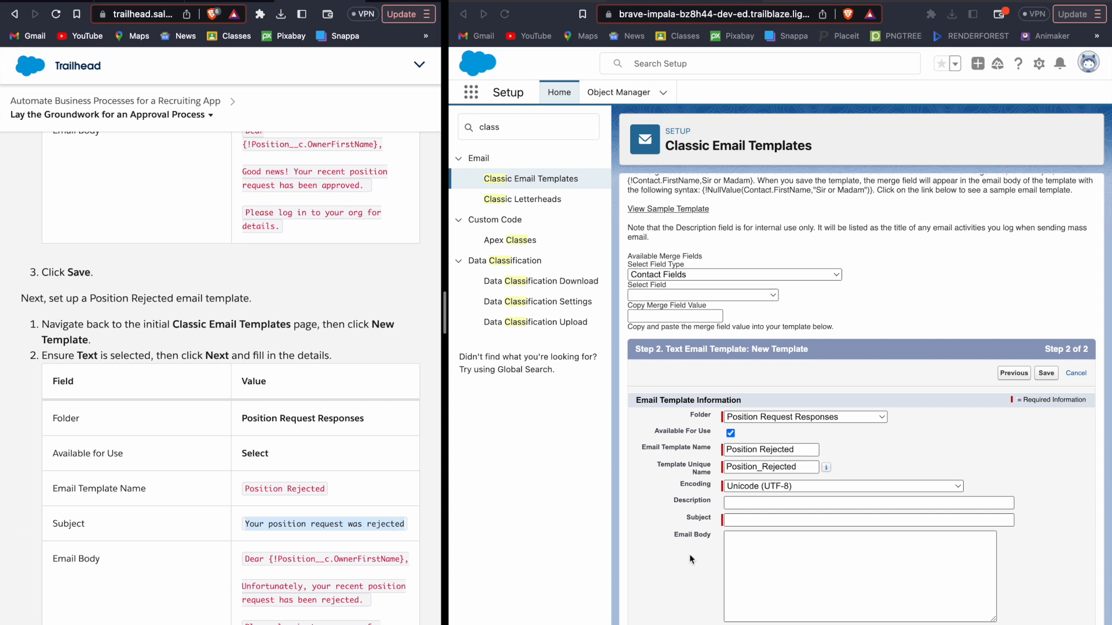
left_click(758, 520)
key("super+v")
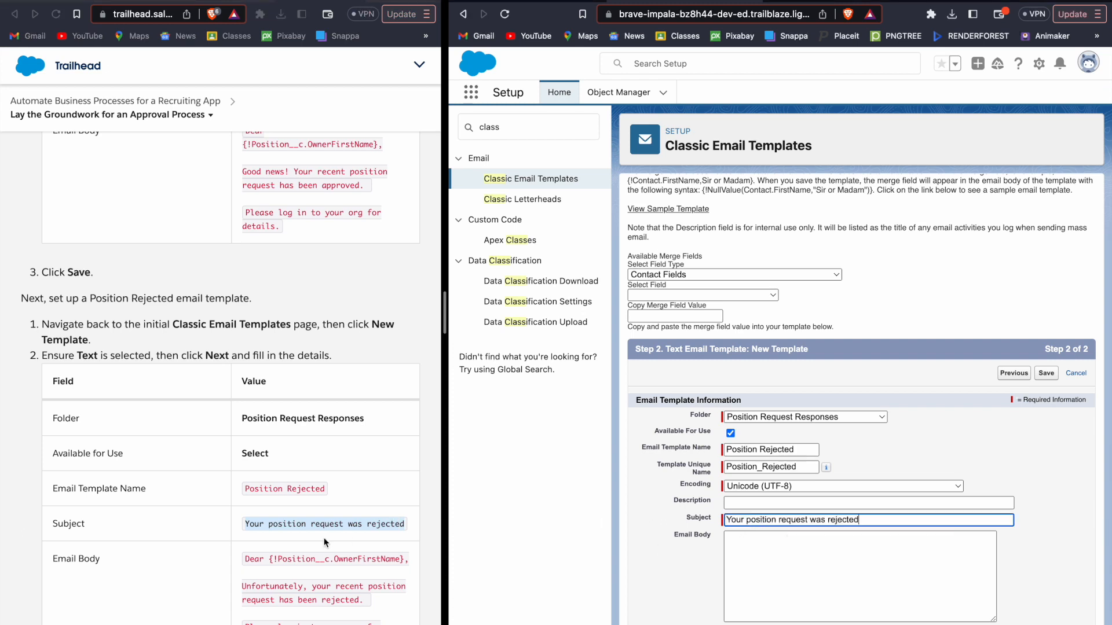
Fill in the email body with Trailhead's "Unfortunately, your recent position request has been rejected." message and save the Position Rejected template.
double_click(249, 560)
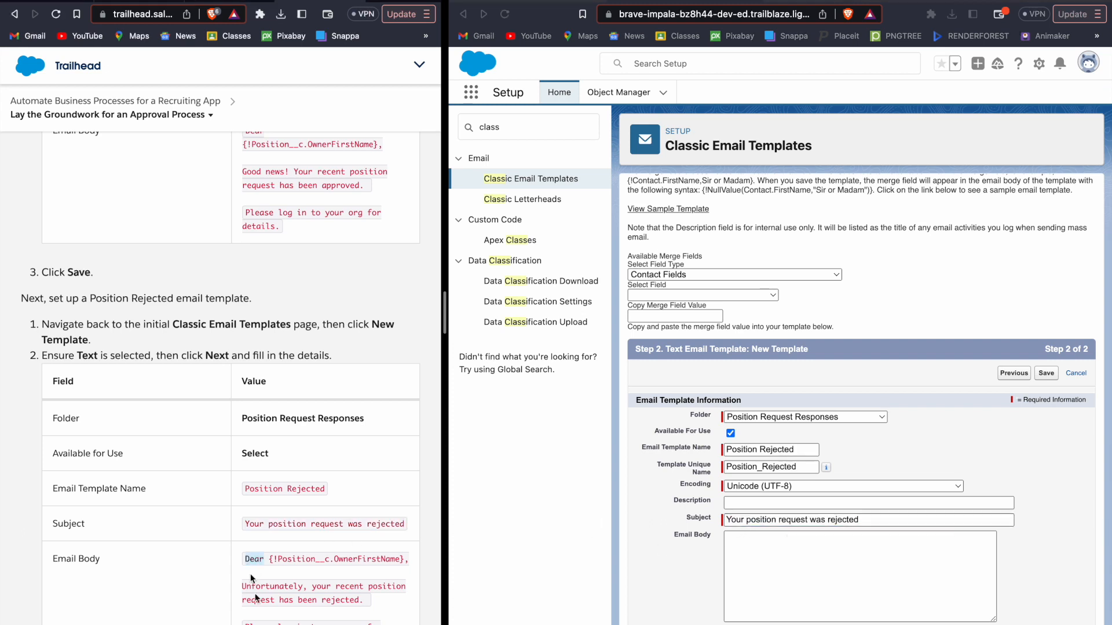
left_click_drag(263, 559, 399, 623)
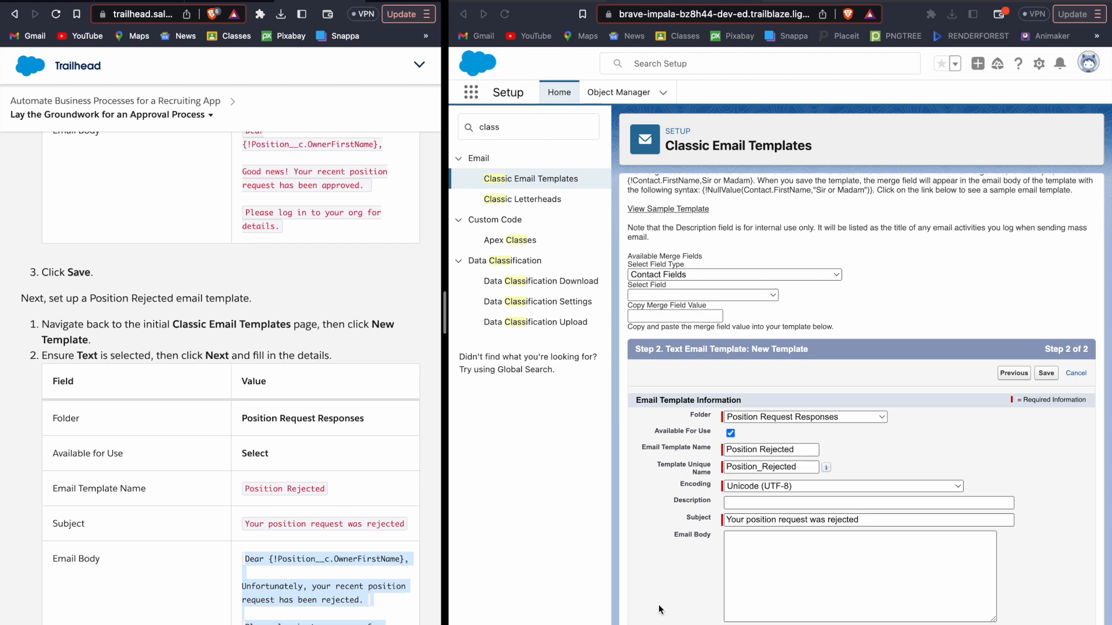
left_click(745, 545)
key("super+v")
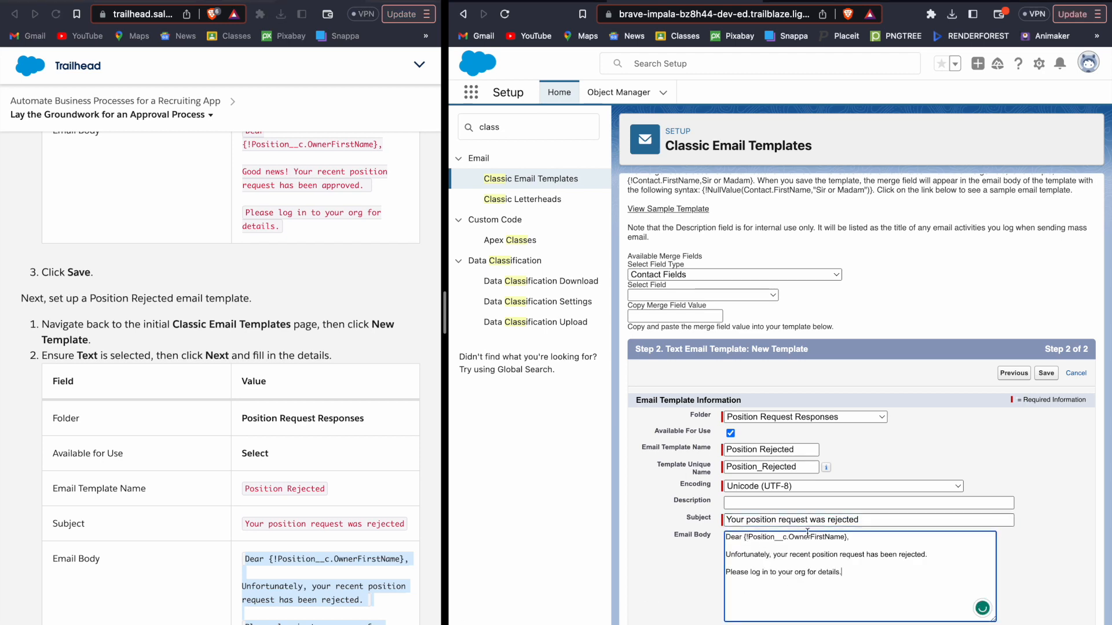
scroll(406, 443, "down", 6)
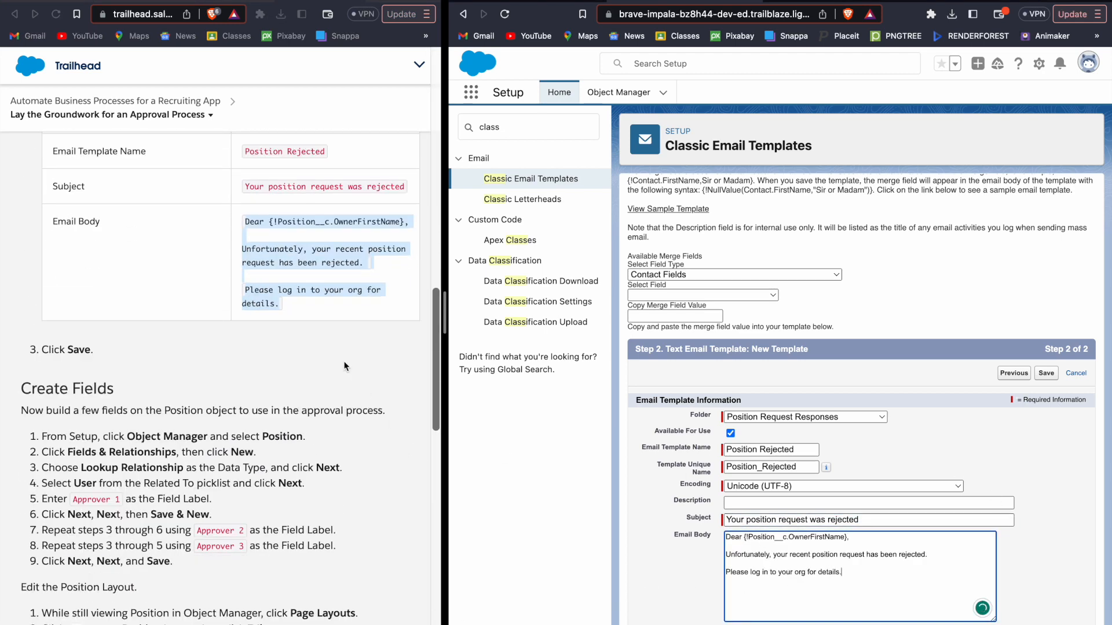
left_click(1010, 620)
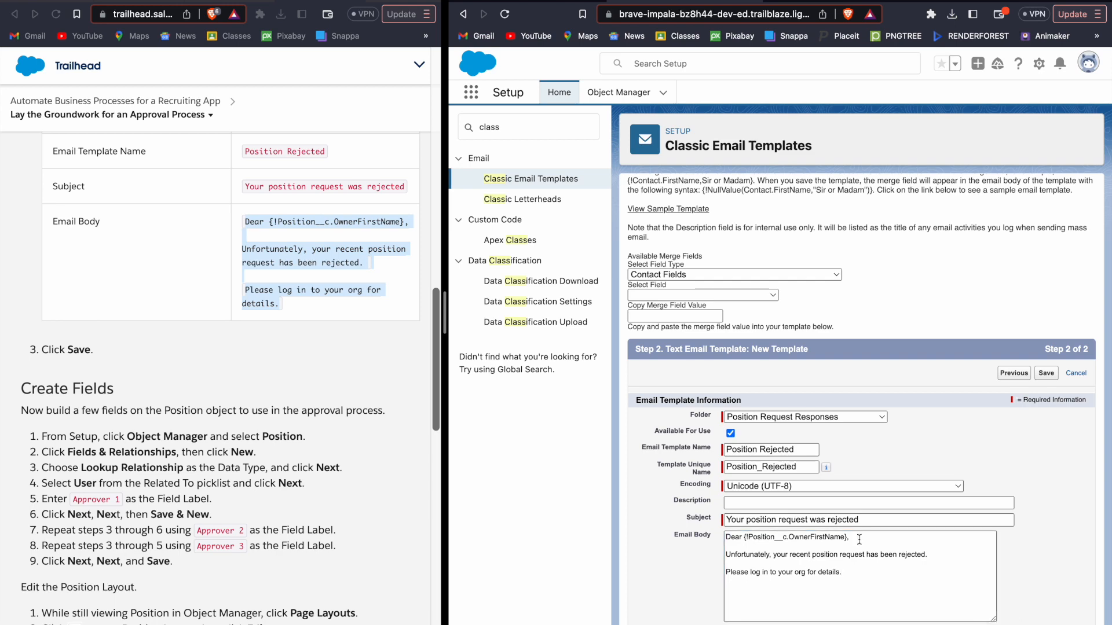
Find the Position object in Object Manager by searching for "pos" and open its Fields & Relationships.
scroll(253, 405, "down", 2)
scroll(253, 405, "down", 1)
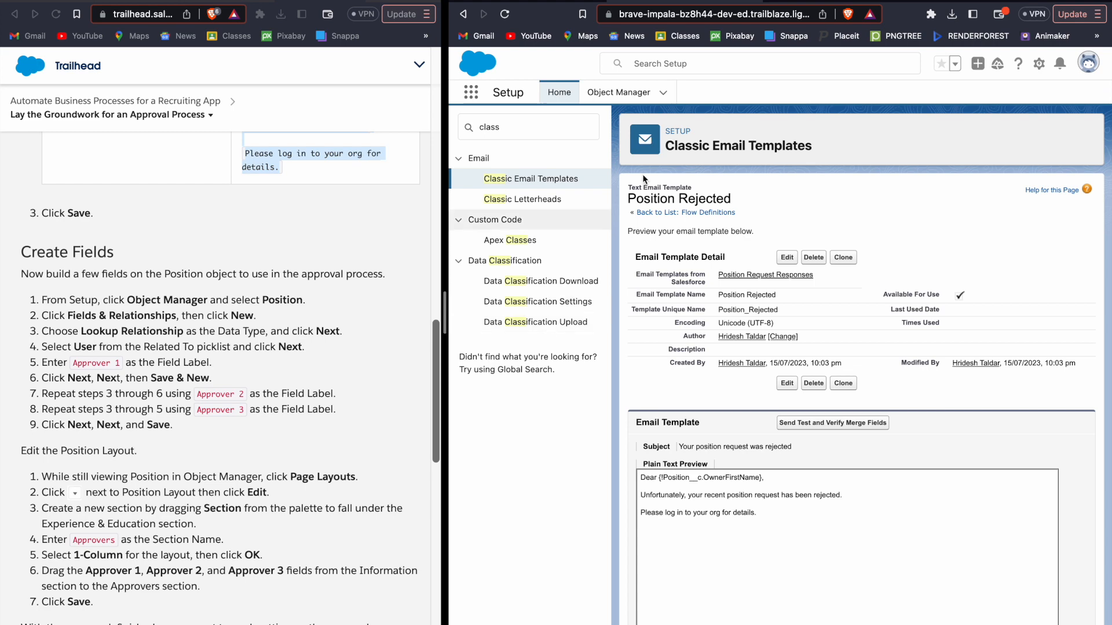
left_click(619, 93)
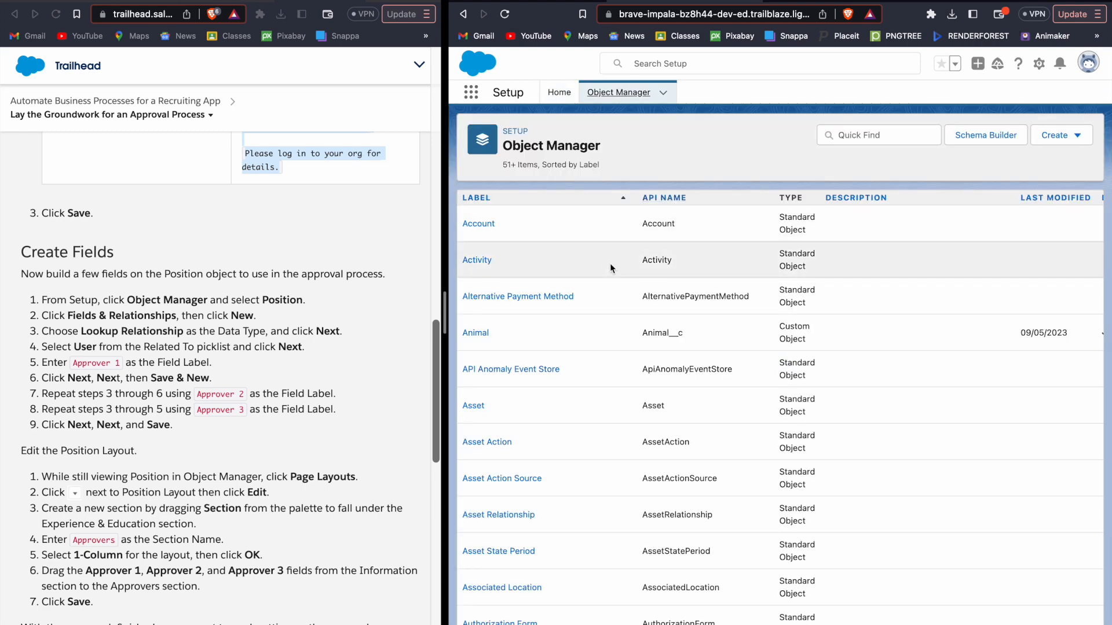
left_click(874, 135)
type("pos")
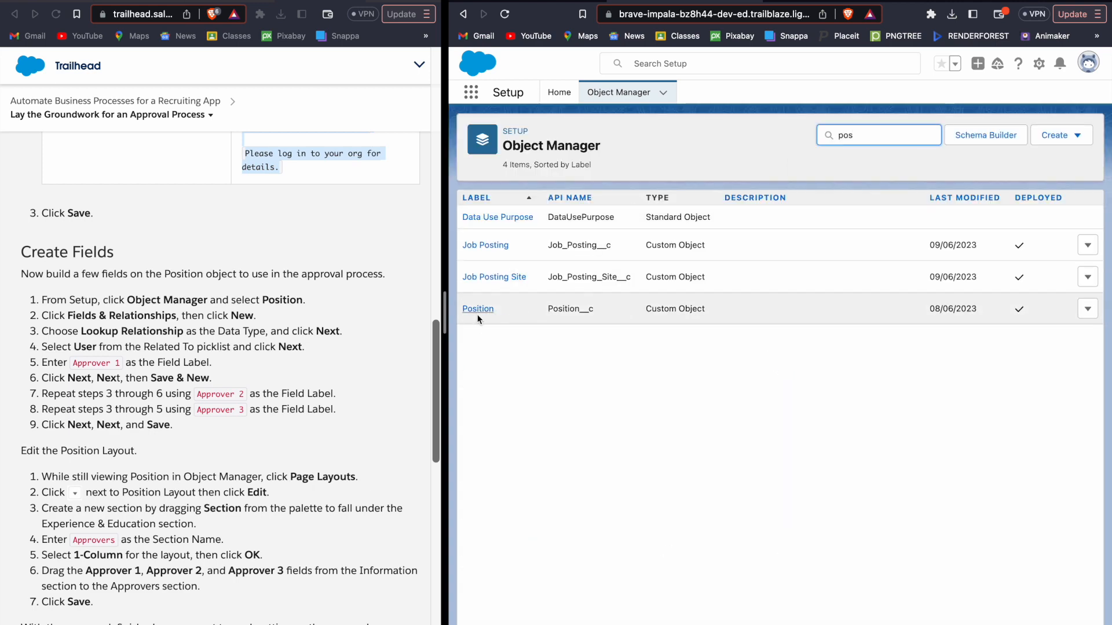
left_click(478, 309)
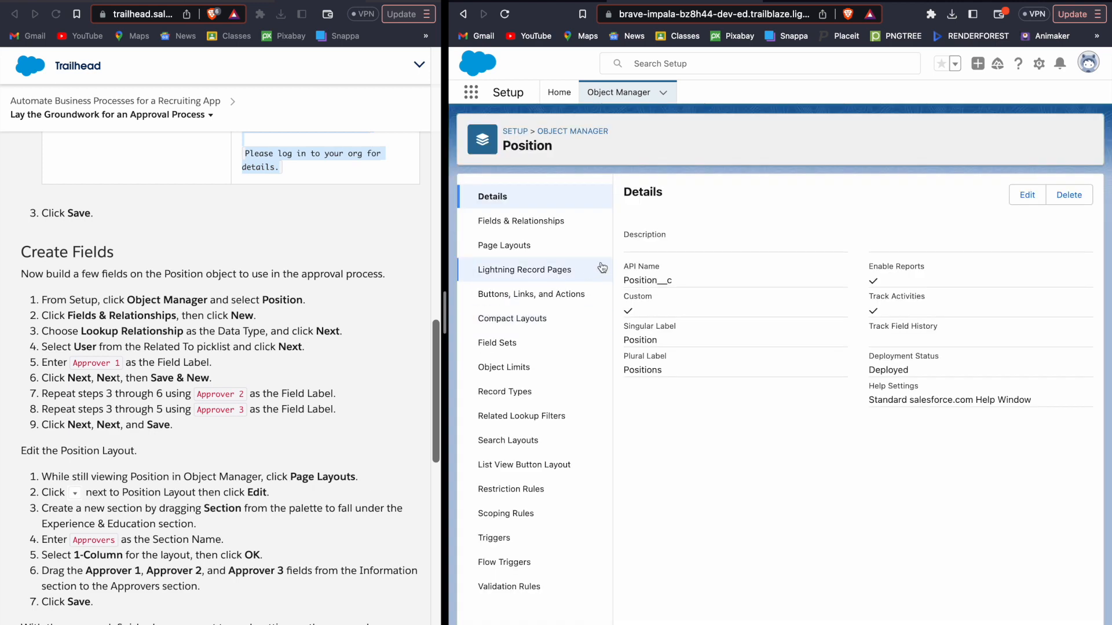
left_click(524, 222)
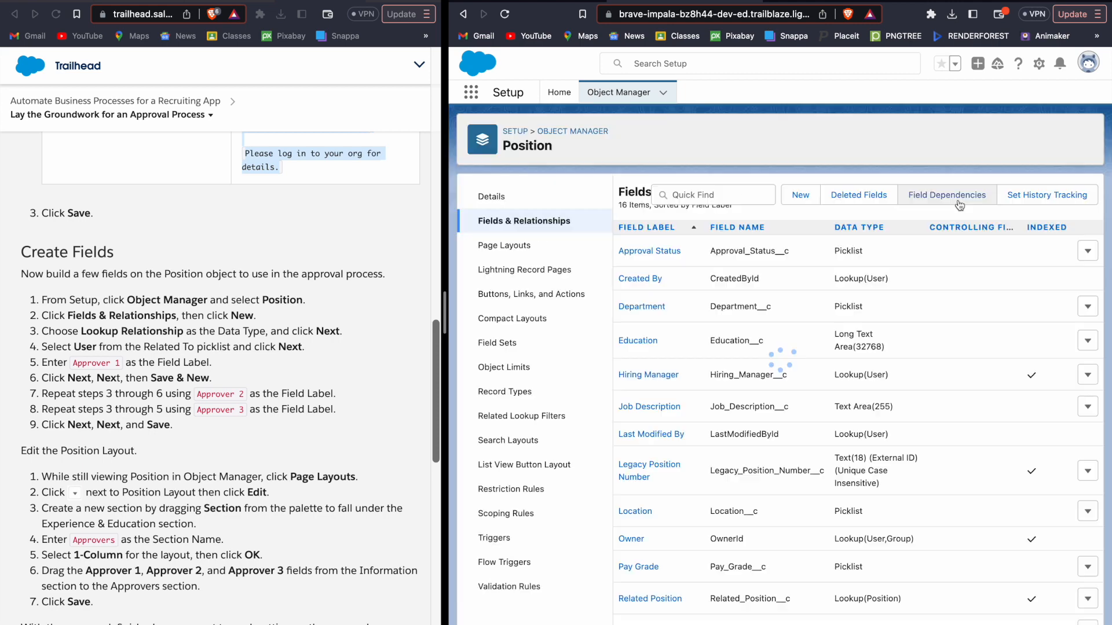
Start a new custom field on the Position object with Lookup Relationship as its data type.
left_click(803, 198)
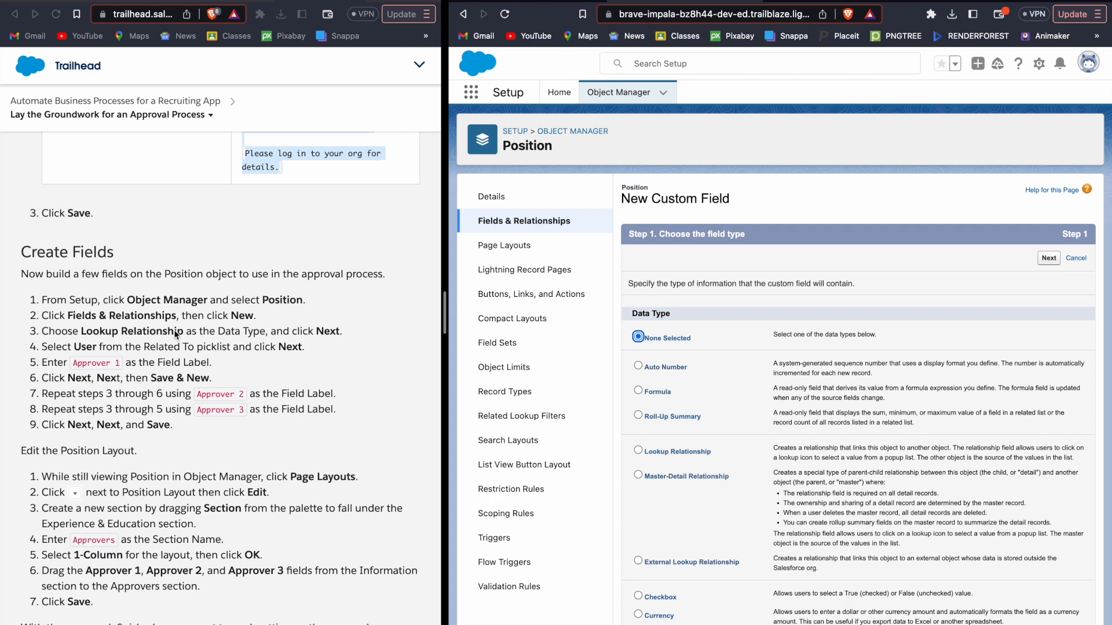
scroll(644, 409, "down", 2)
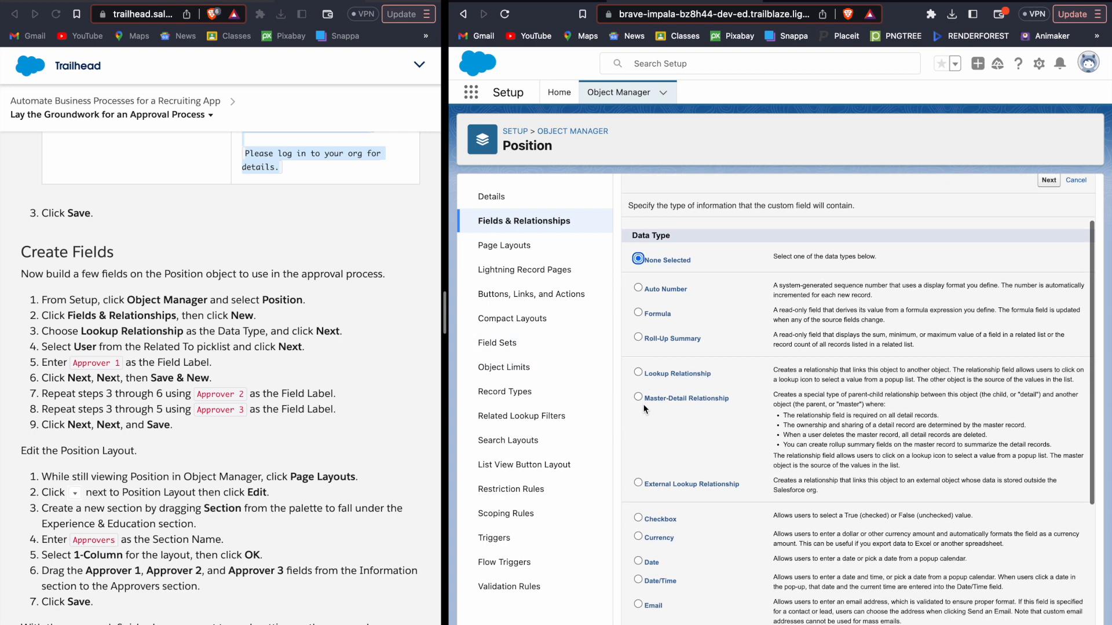
scroll(644, 409, "down", 2)
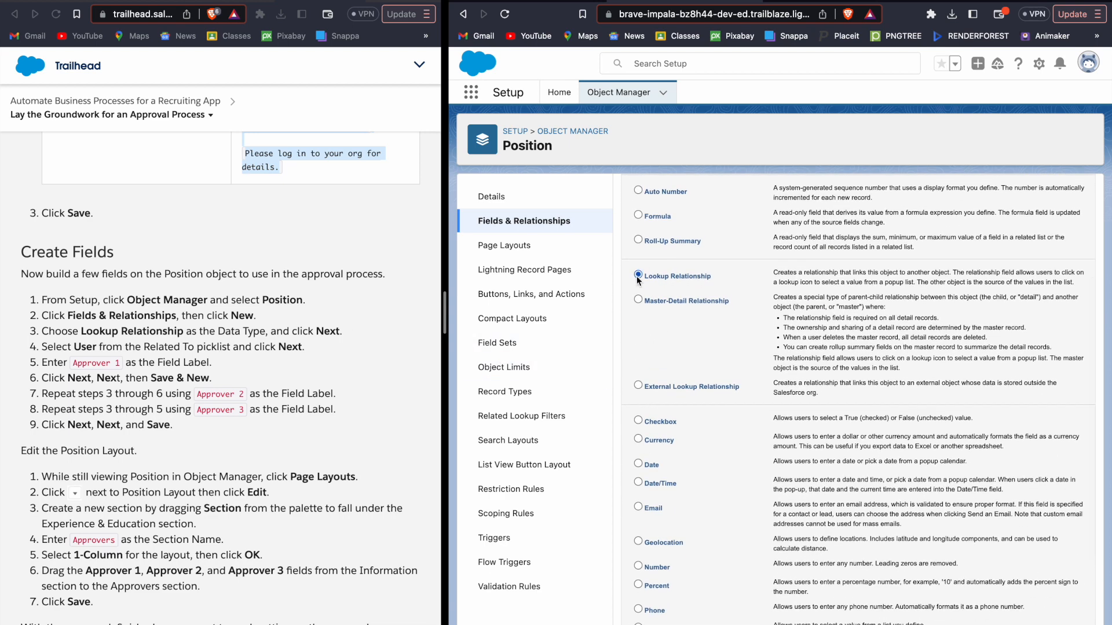
scroll(987, 526, "down", 3)
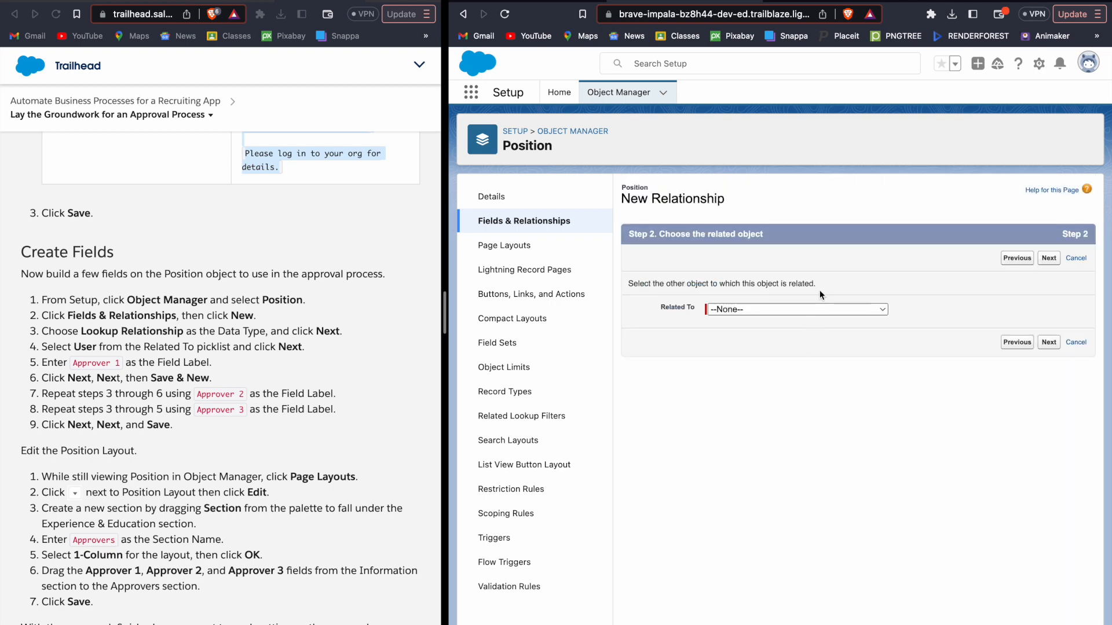
Relate the new lookup field to the User object and continue to its label and name settings.
left_click(799, 309)
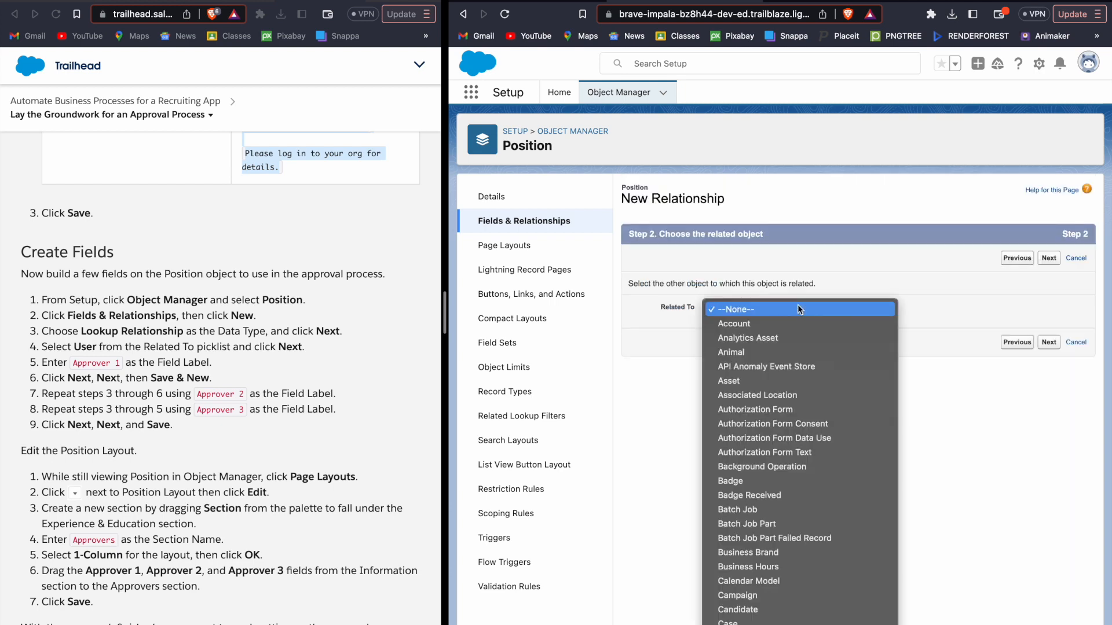
key("u")
key("Return")
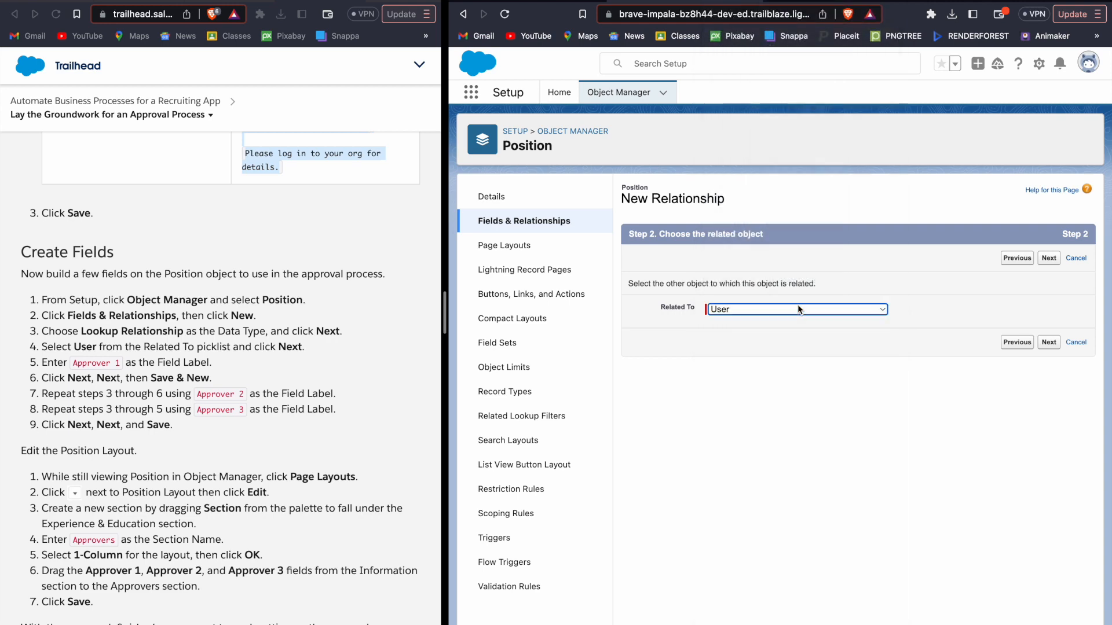
left_click(1043, 344)
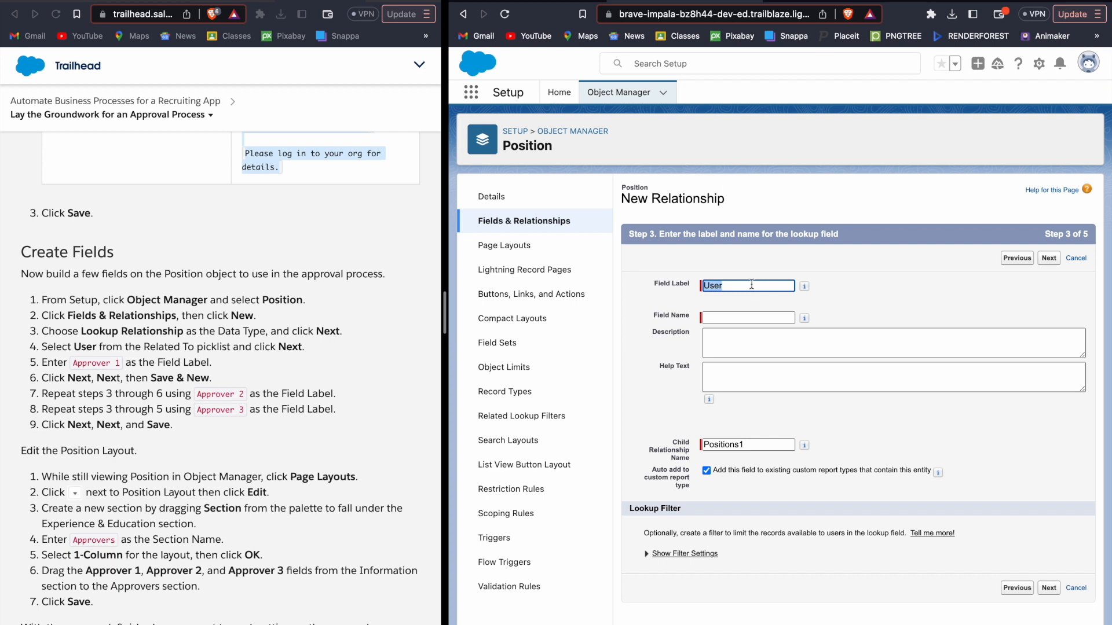
Label the lookup field "Approver 1", keep the default field-level security and Position Layout, and save it with another new field started.
type("Approver 1")
left_click(1016, 289)
left_click(1049, 258)
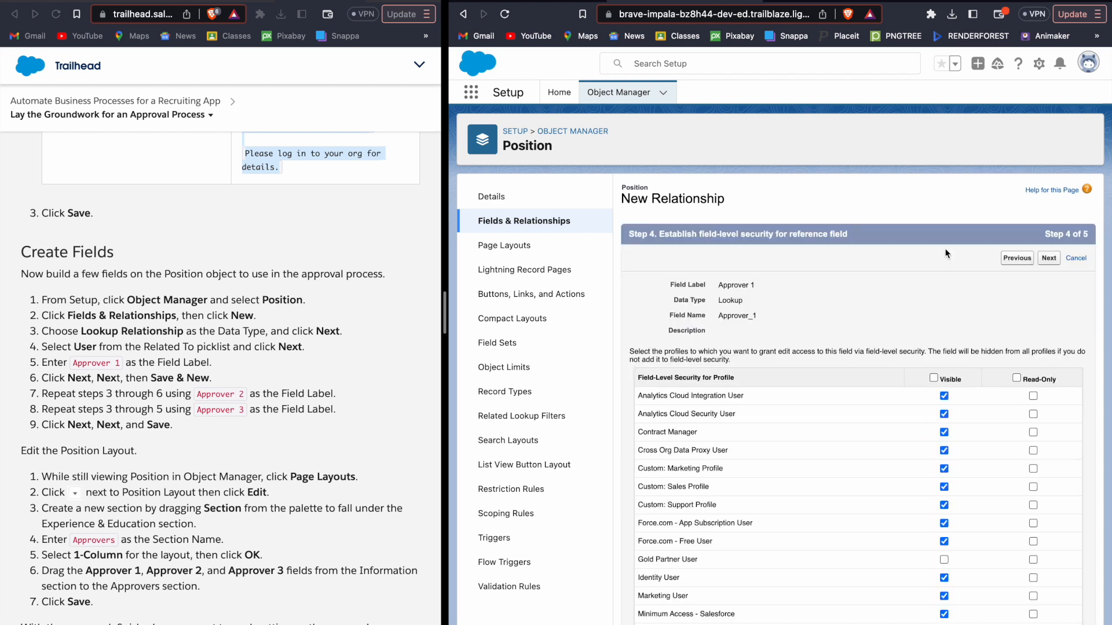
left_click(1043, 260)
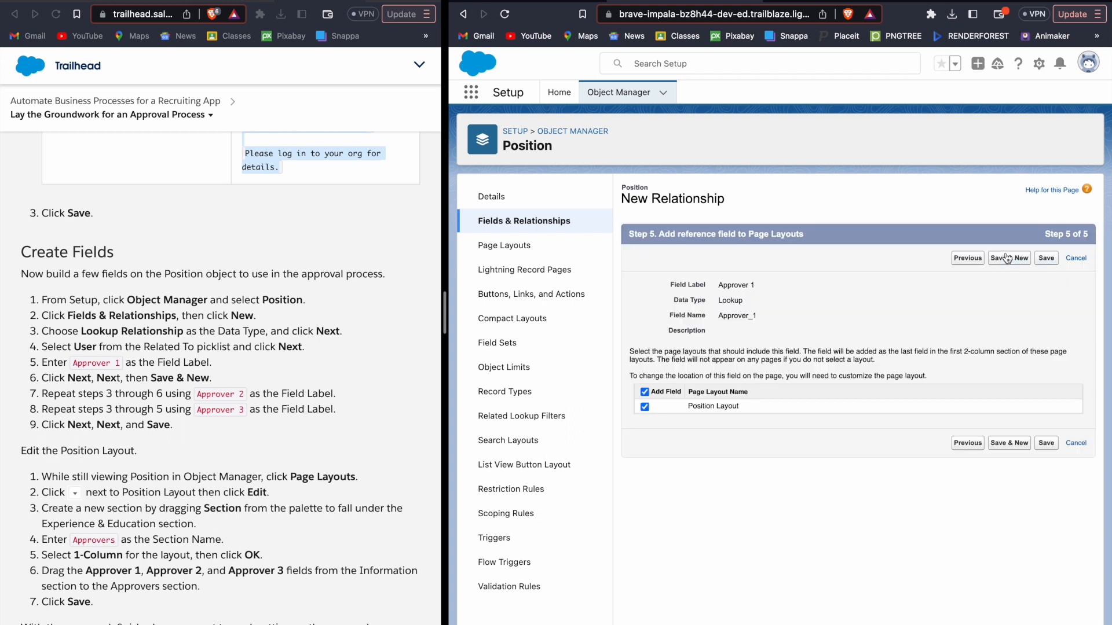
left_click(1007, 259)
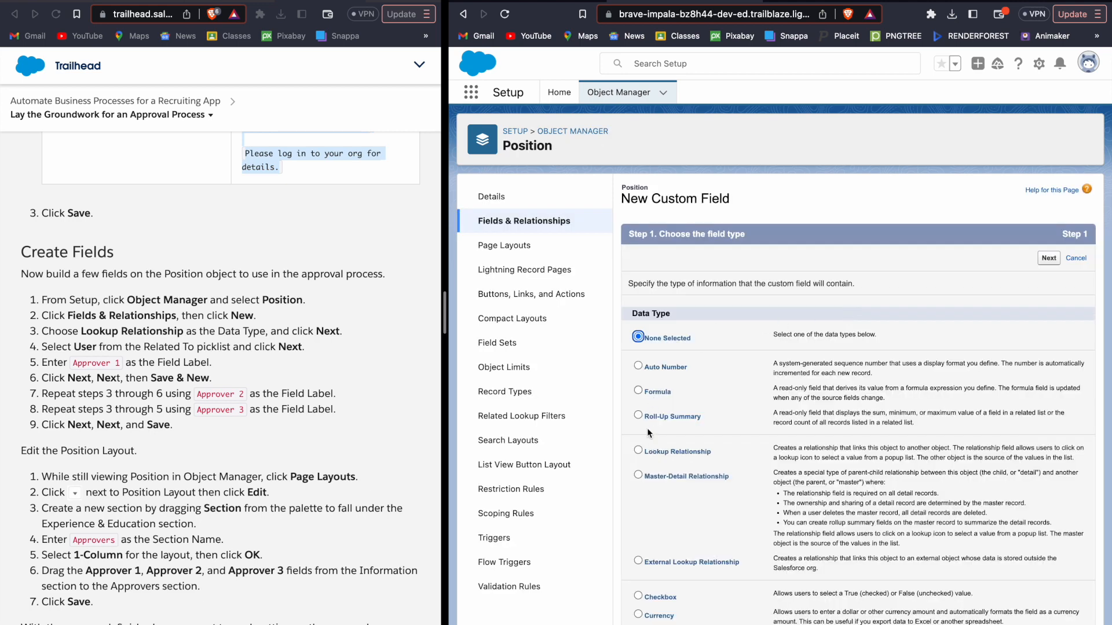
Set the new Position field's data type to Lookup Relationship, relate it to User, and continue to its label and name settings.
left_click(640, 449)
left_click(1048, 257)
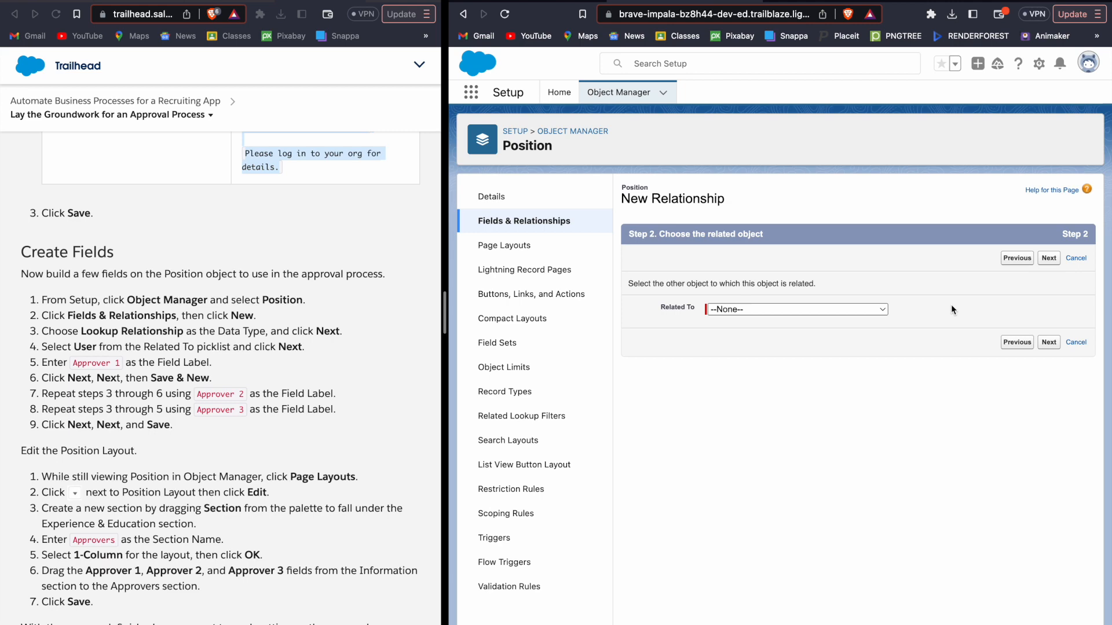
left_click(864, 310)
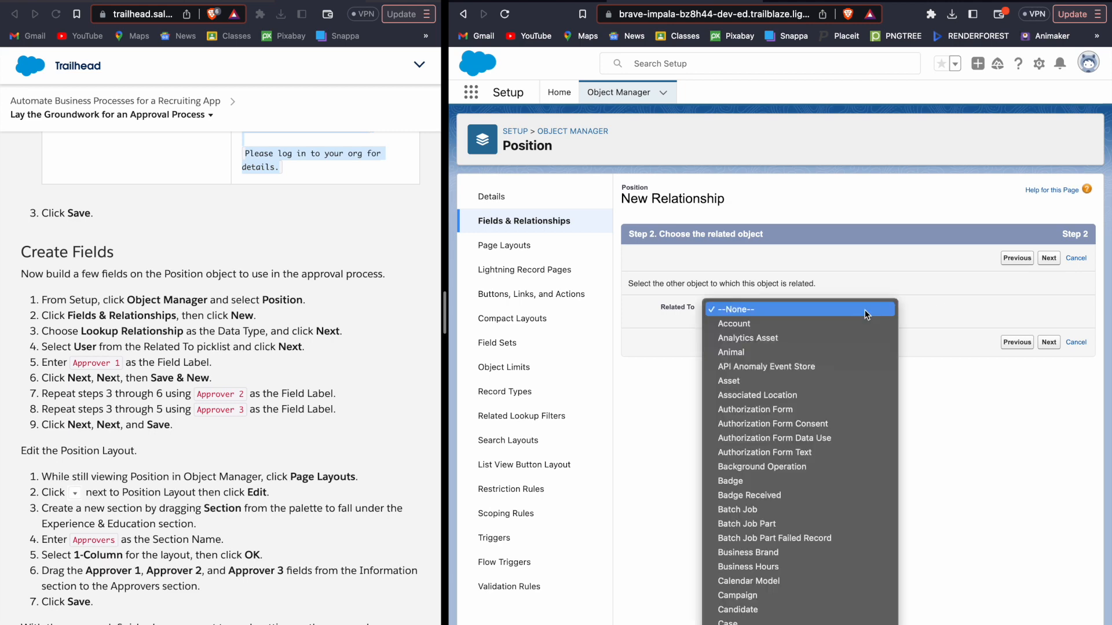
scroll(849, 309, "down", 10)
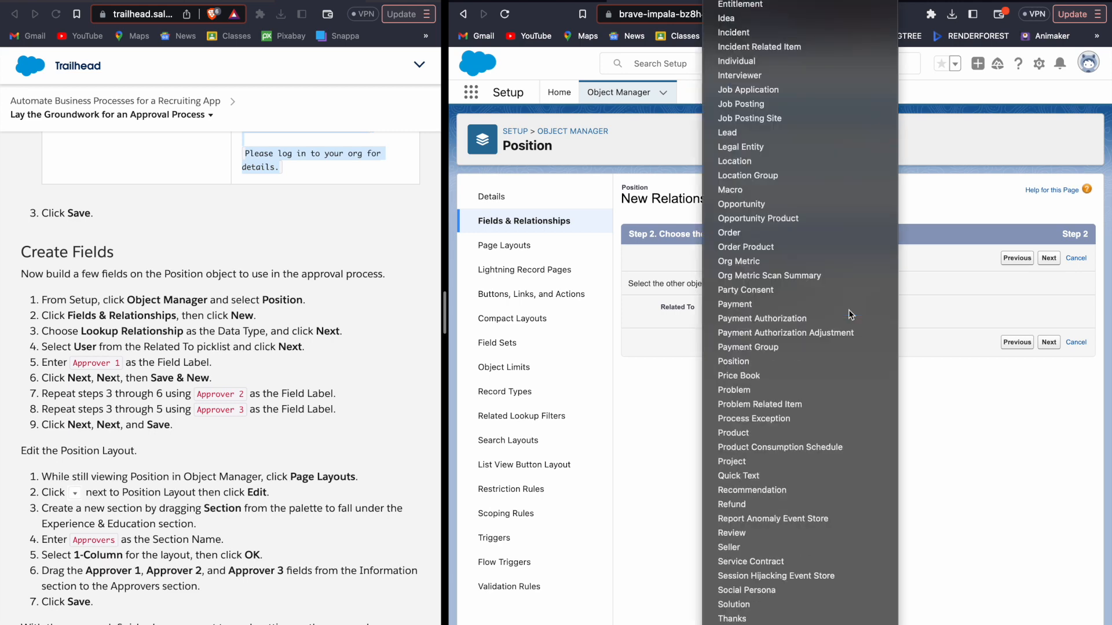
scroll(849, 310, "down", 5)
left_click(849, 309)
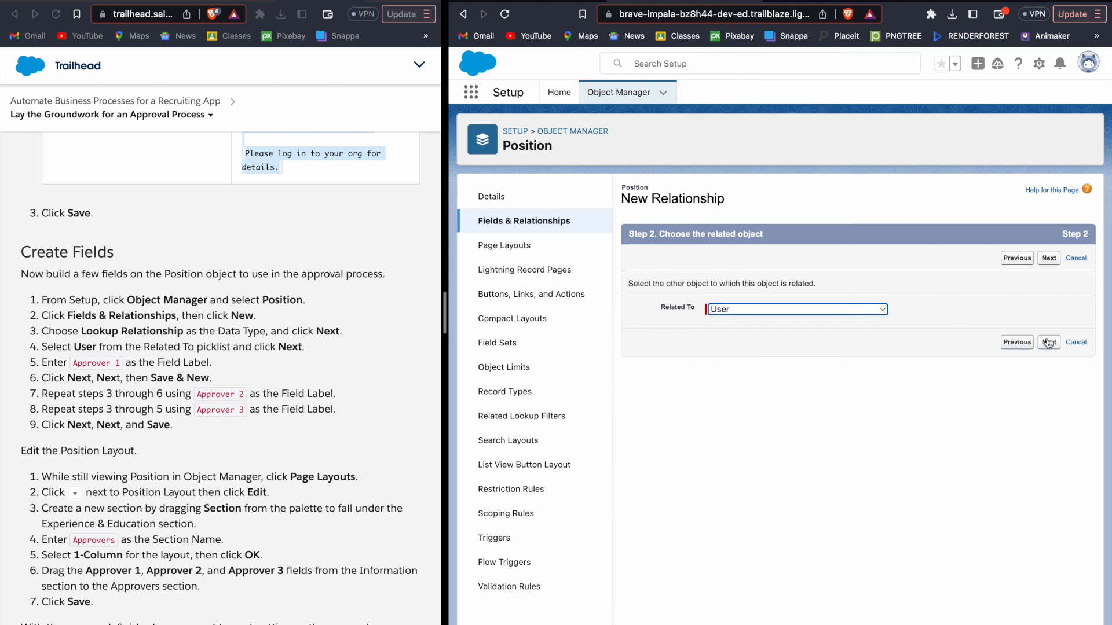
left_click(1048, 343)
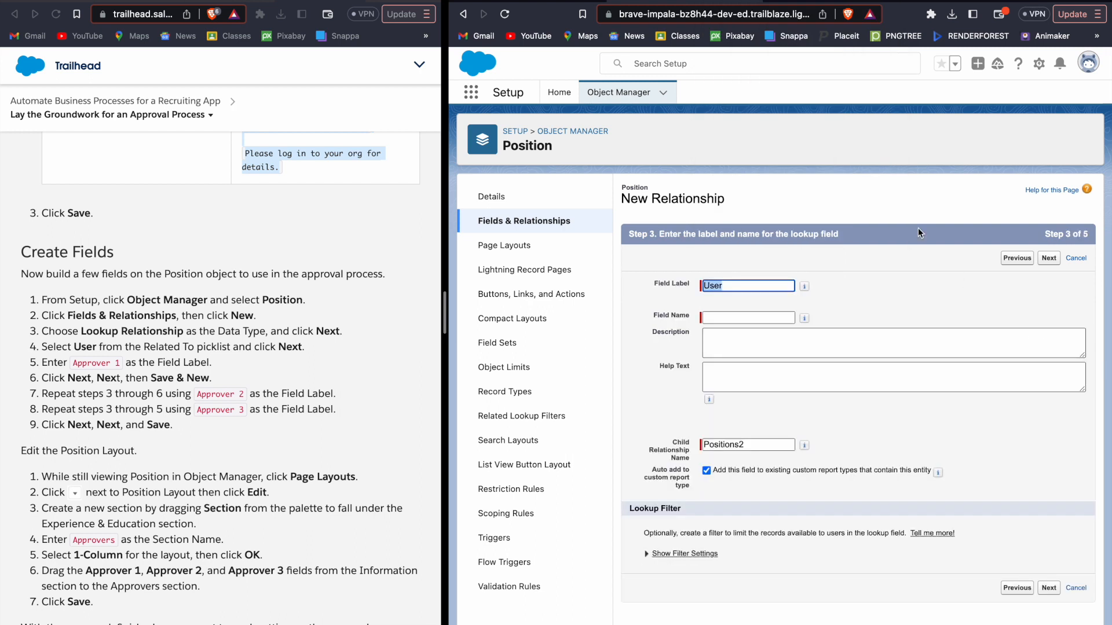
Label the lookup field "Approver 2", keep the default field-level security and page layout, and save it with another new field started.
type("Approver 1")
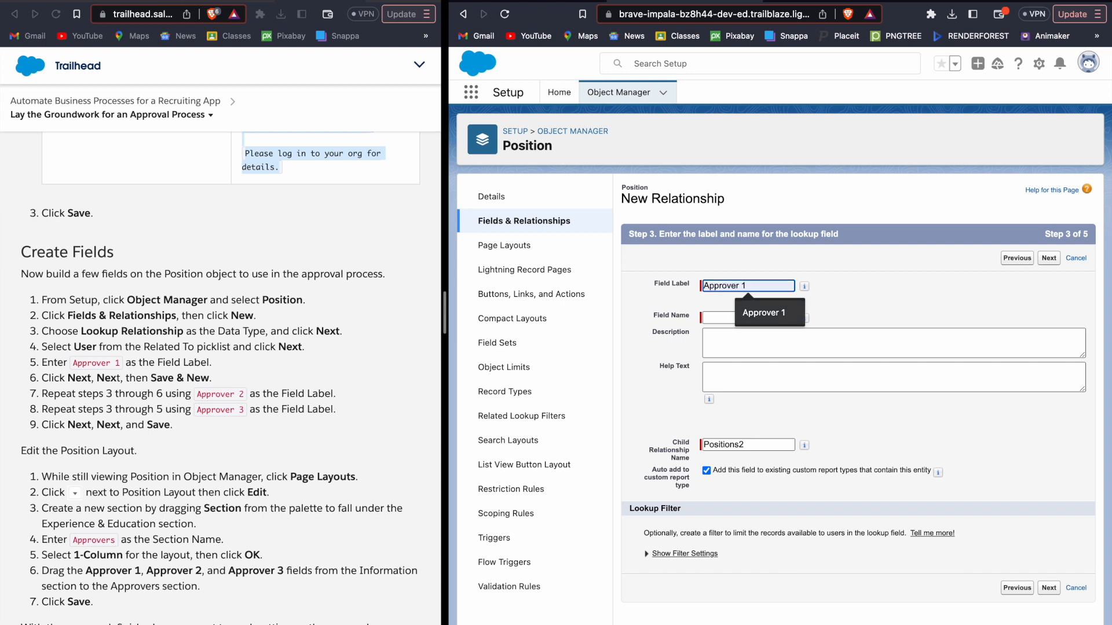
left_click(771, 317)
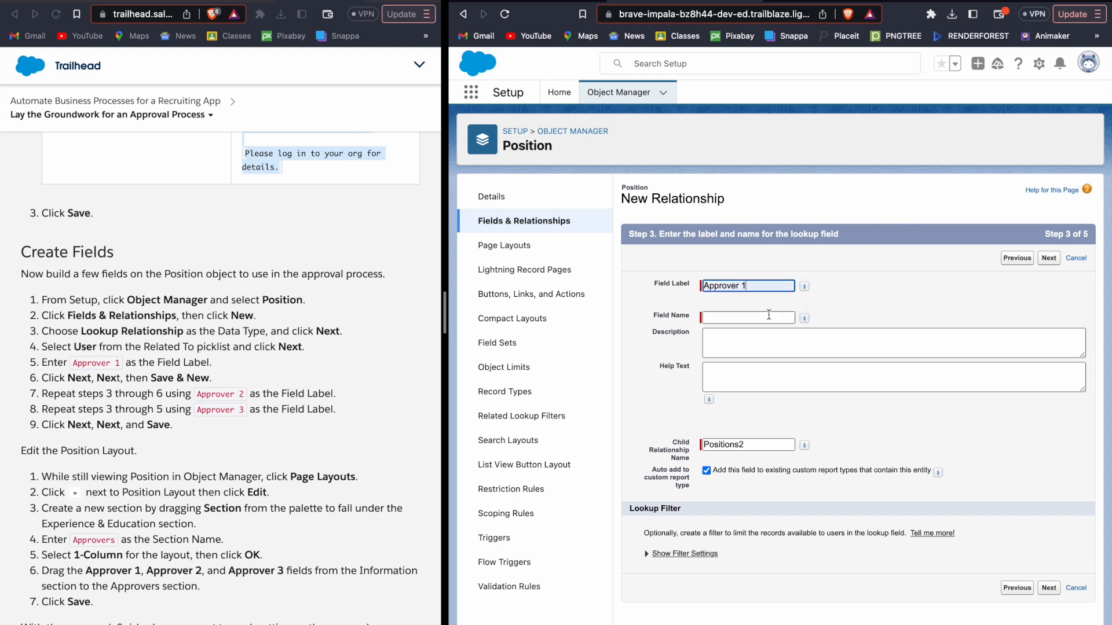
key("BackSpace")
type("2")
left_click(915, 309)
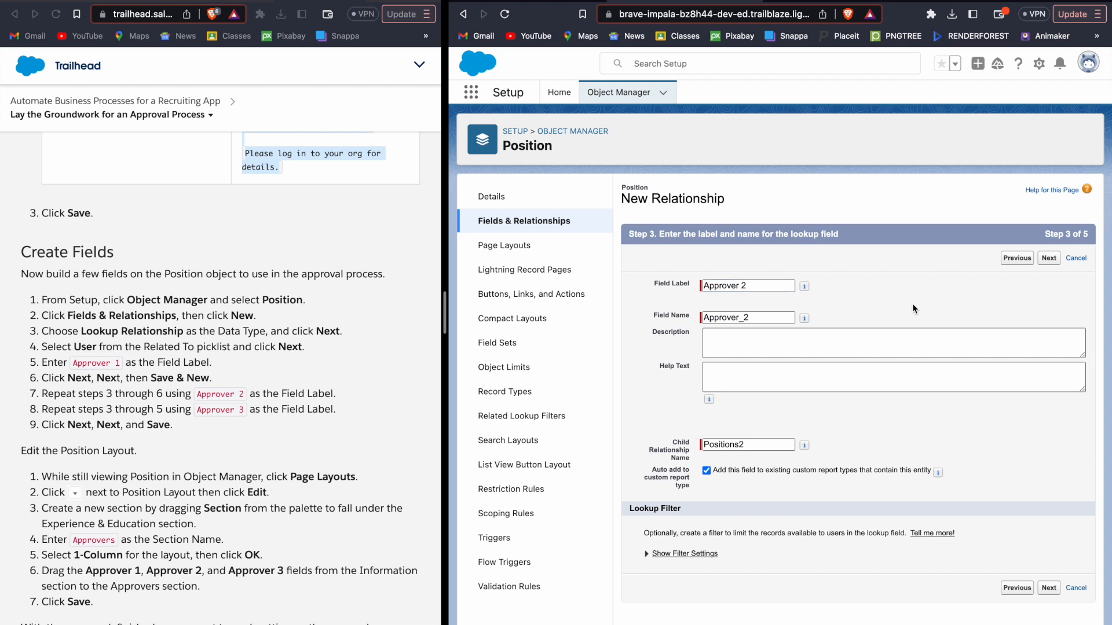
left_click(1050, 261)
left_click(1051, 261)
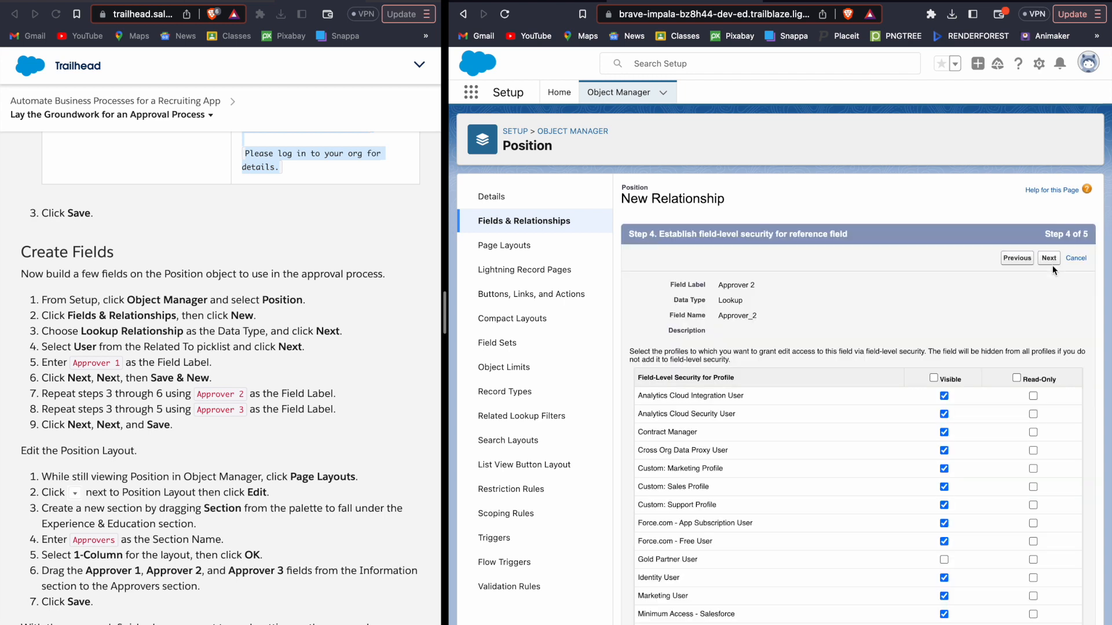
left_click(1049, 258)
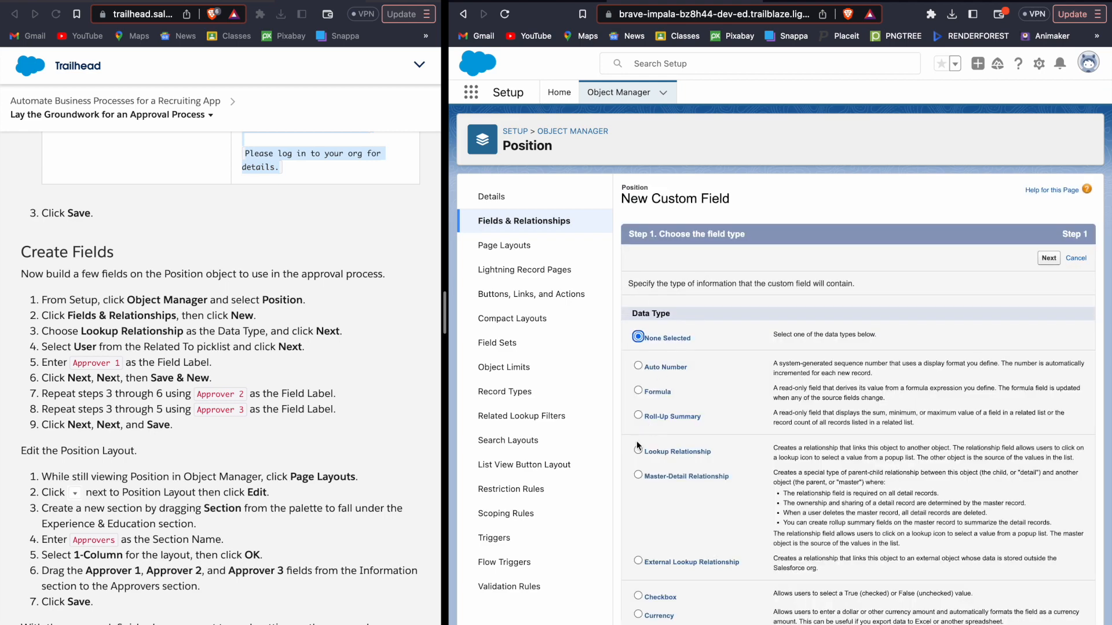
Make the third approver field a Lookup Relationship to the User object and continue to its label and name settings.
left_click(639, 450)
left_click(1048, 259)
left_click(779, 307)
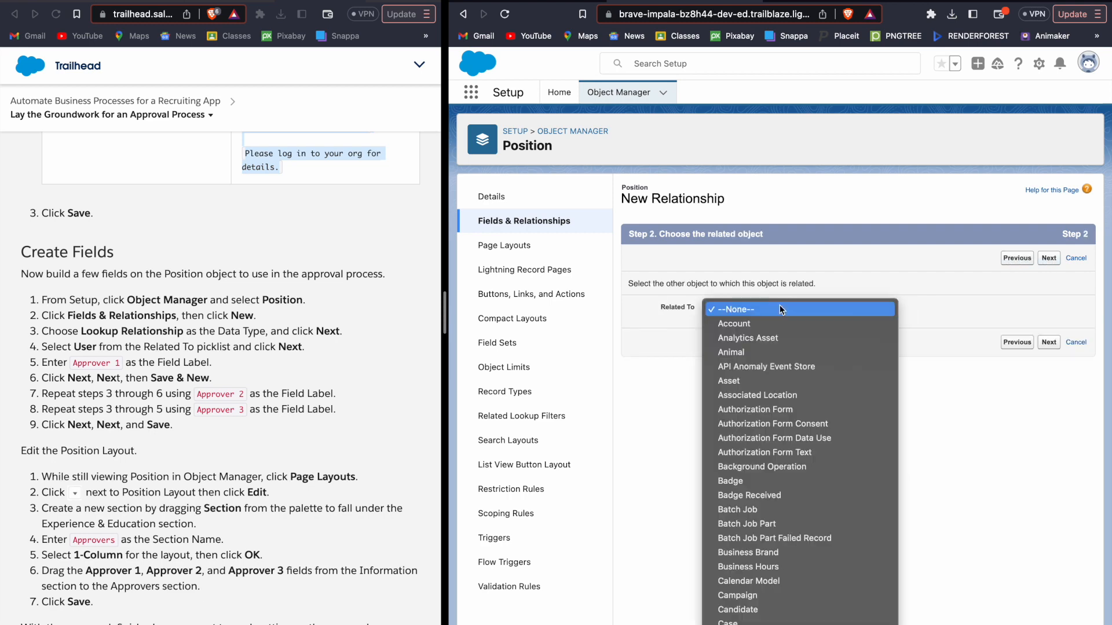
scroll(779, 304, "down", 15)
left_click(779, 304)
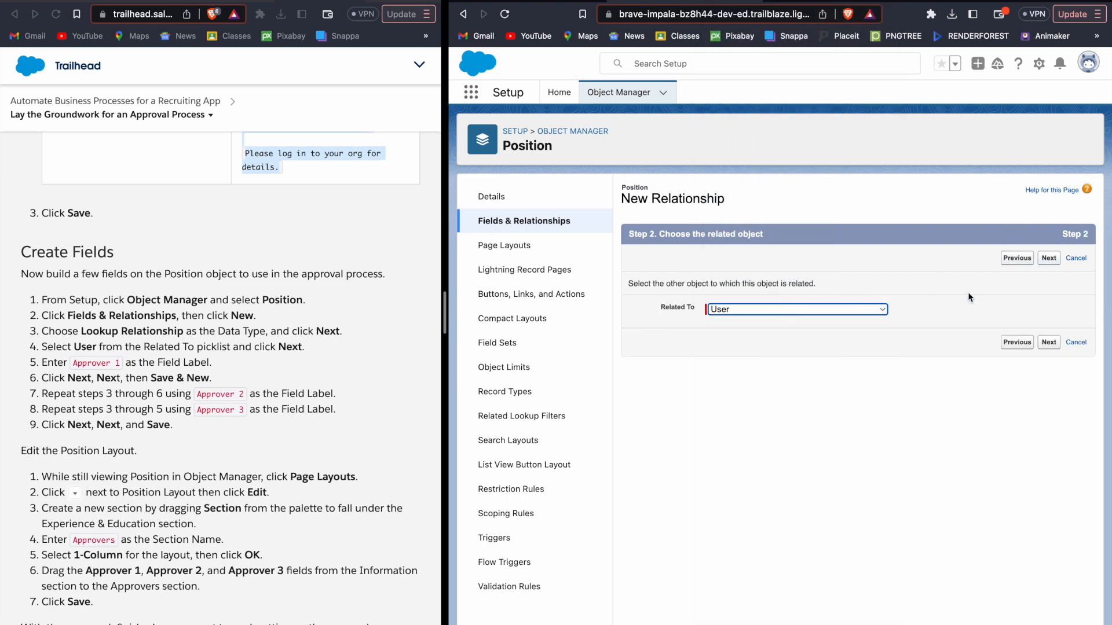
left_click(1052, 256)
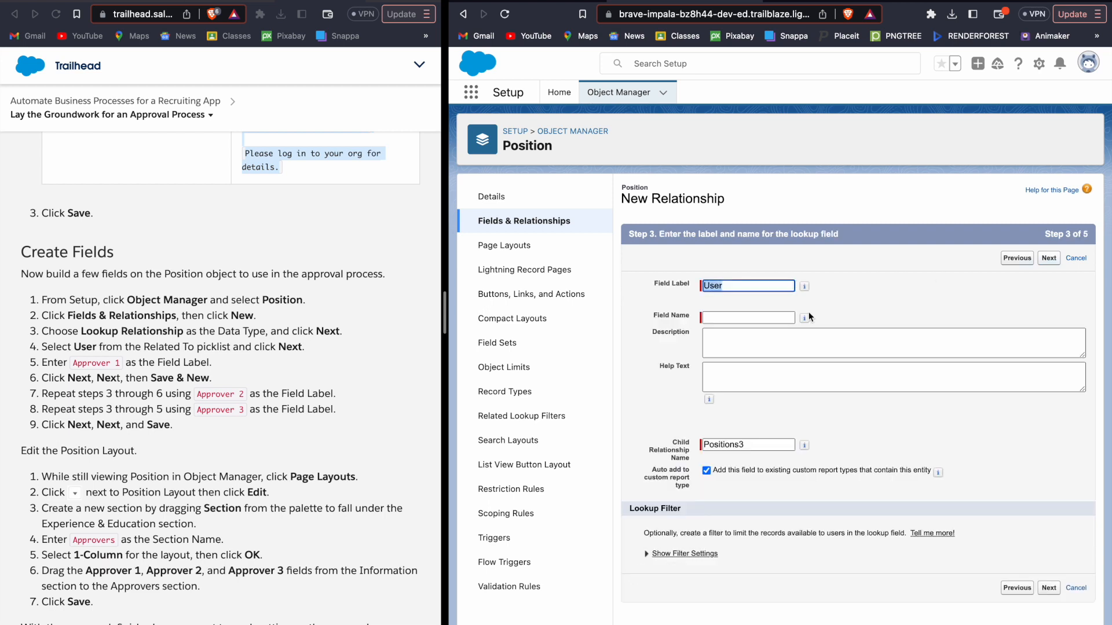
Label the lookup field "Approver 3", keep the default field-level security and Position Layout, and save it.
type("App")
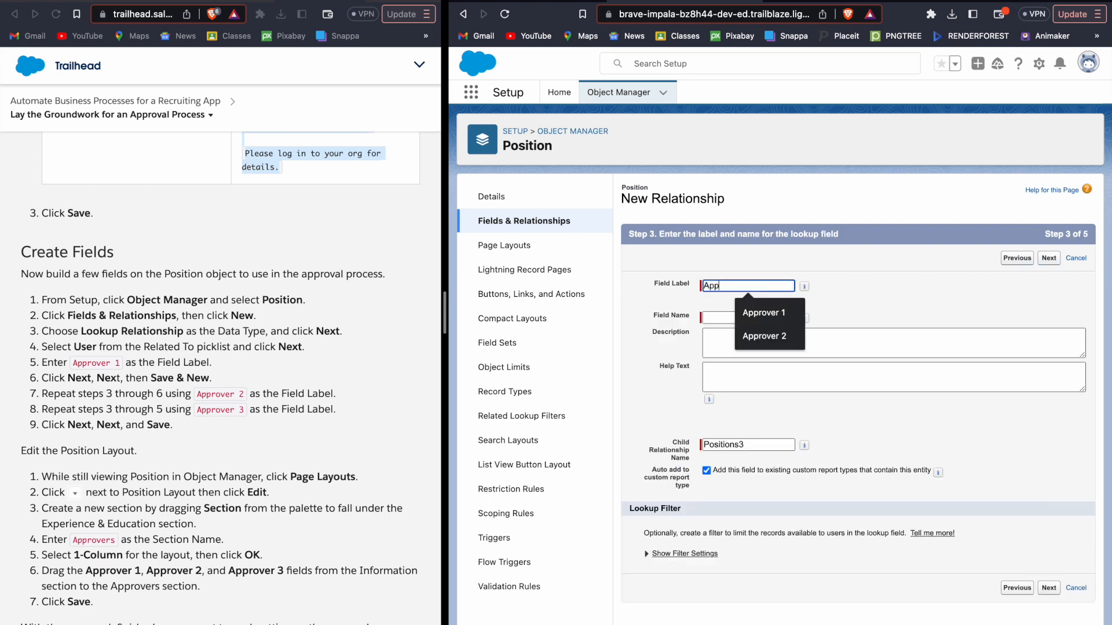
type("rover 43")
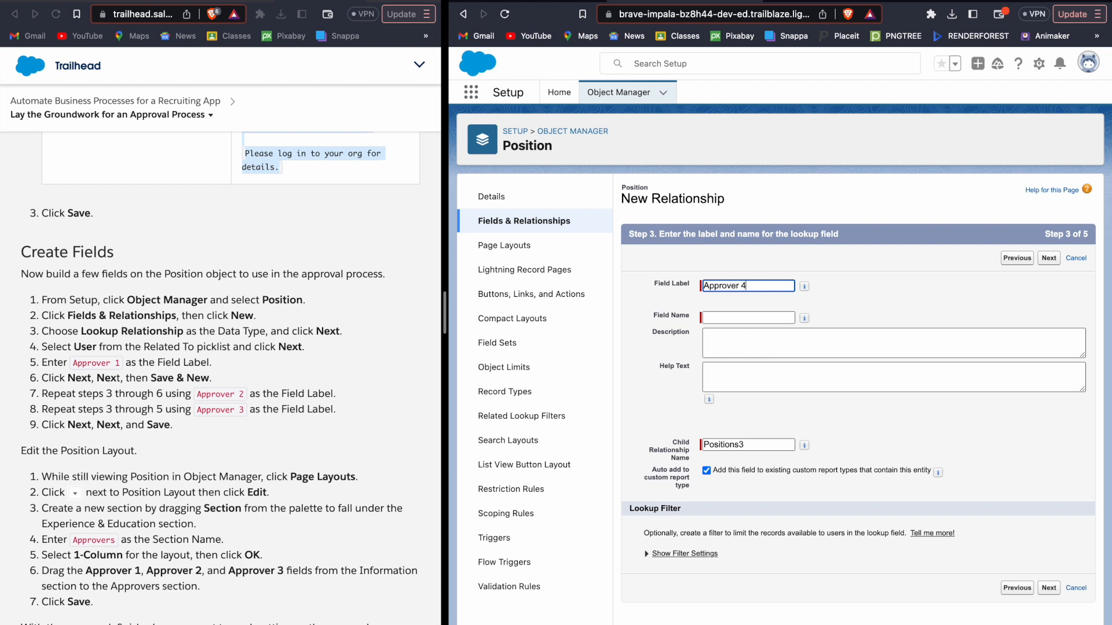
key("BackSpace")
key("BackSpace")
type("3")
left_click(949, 310)
left_click(1049, 260)
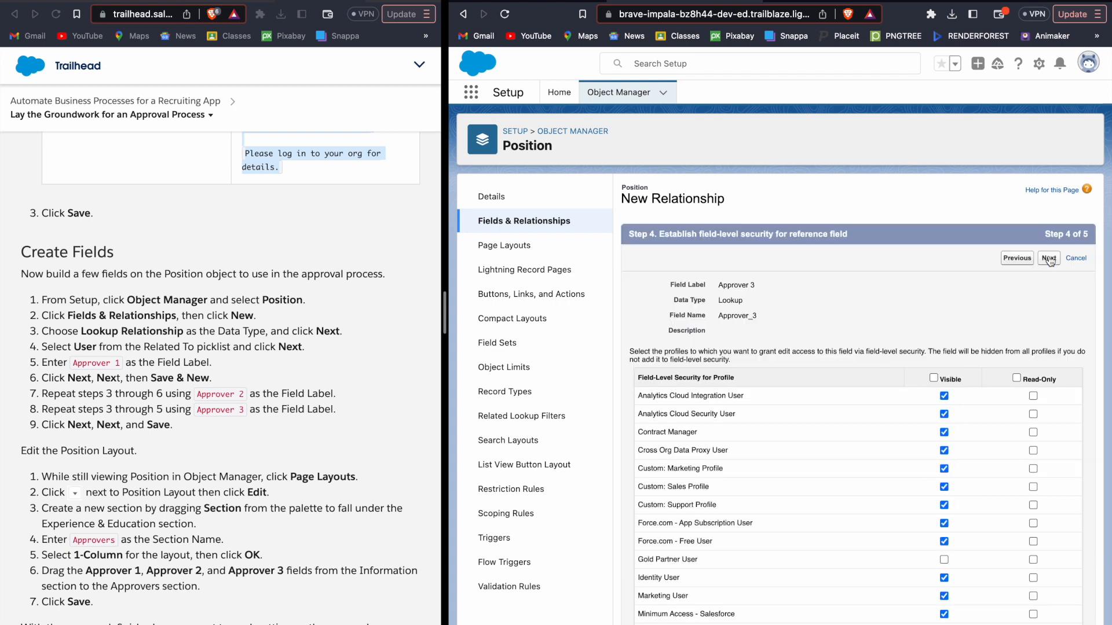
left_click(1049, 258)
left_click(1050, 260)
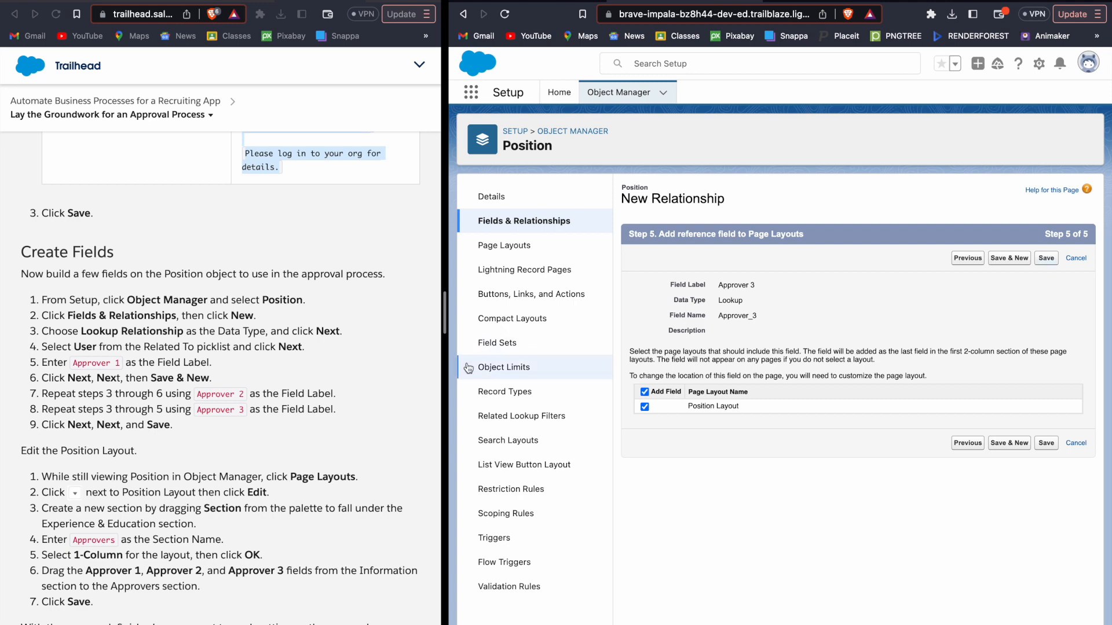
Open the Position object's Position Layout page layout for editing.
scroll(75, 406, "down", 3)
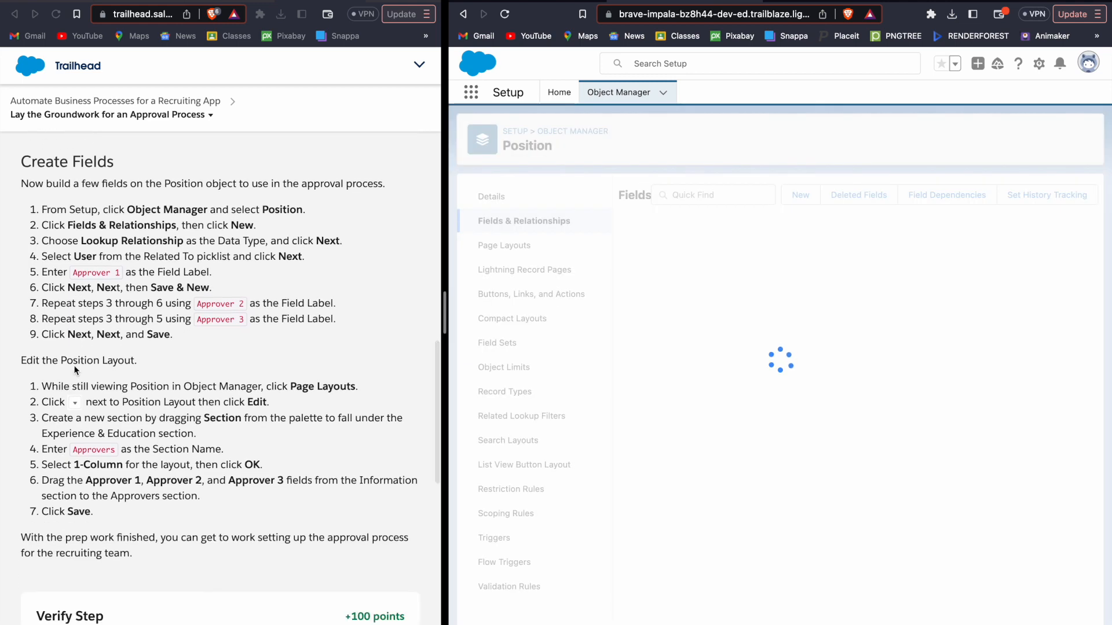
scroll(139, 483, "down", 1)
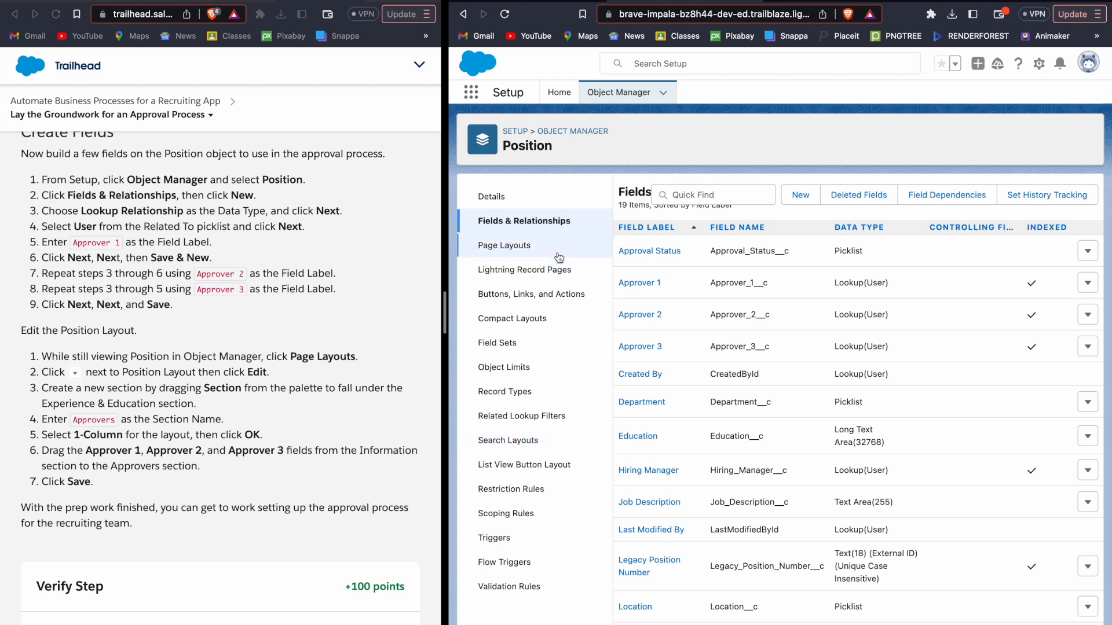
left_click(515, 249)
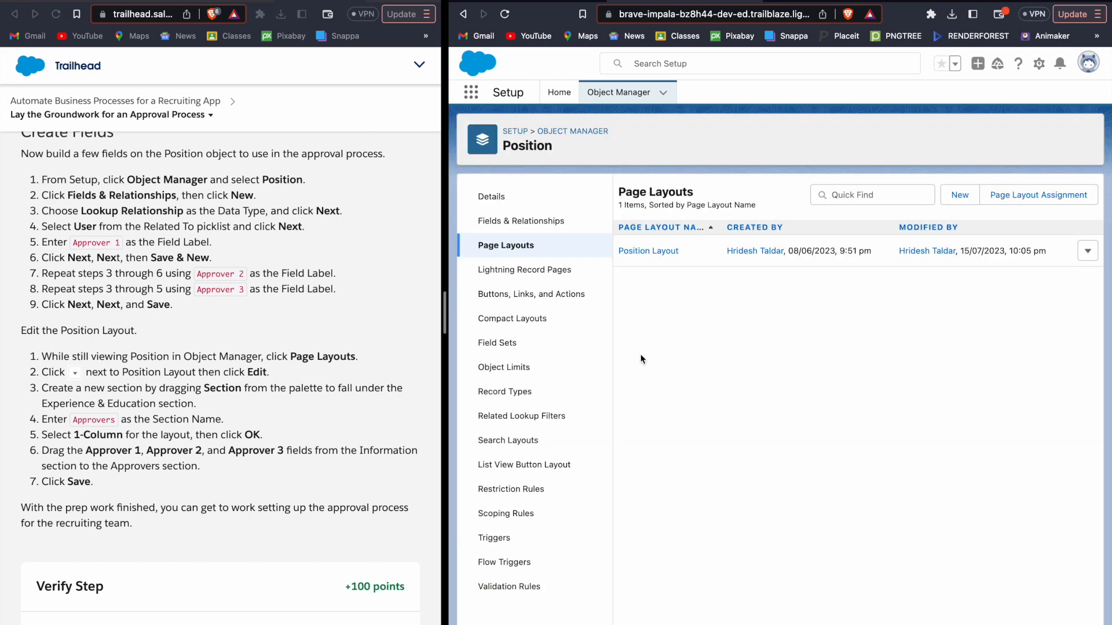
left_click(1086, 251)
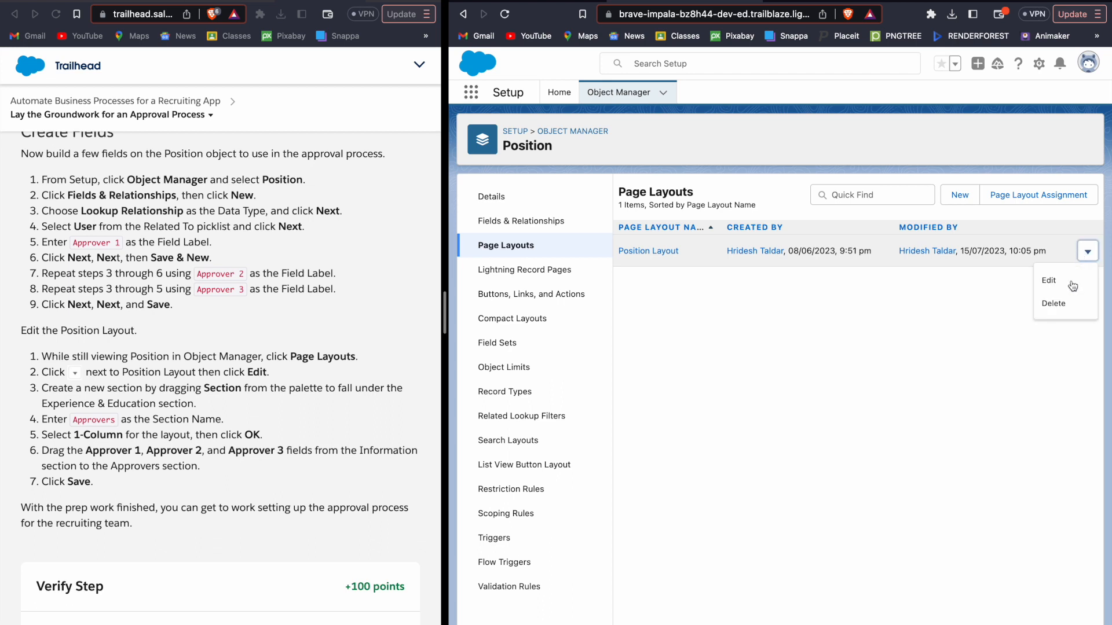
left_click(1049, 281)
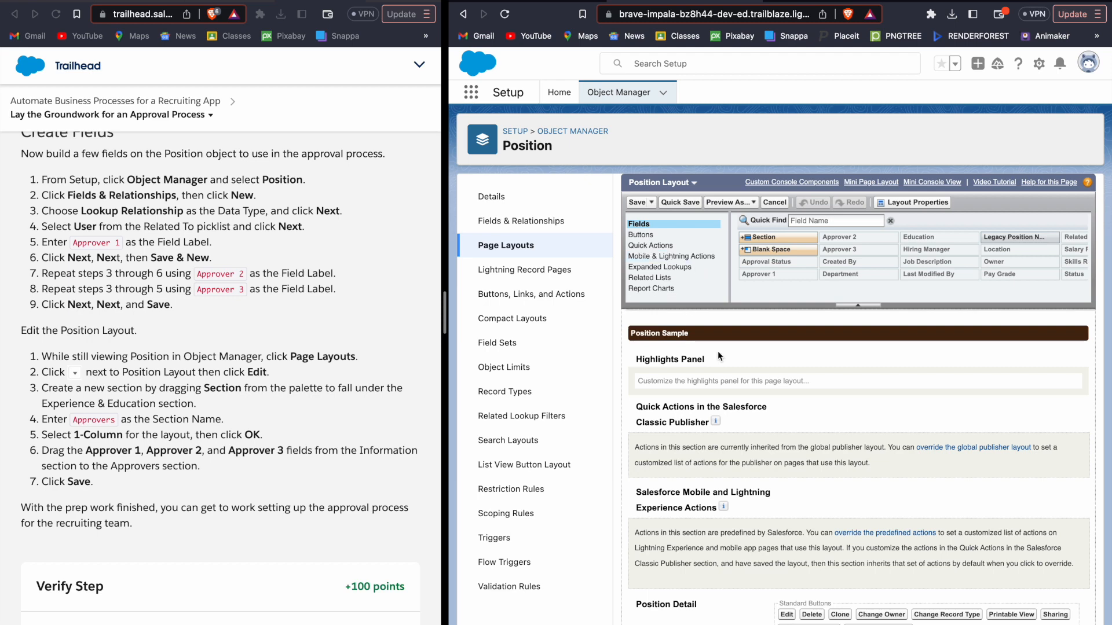
Add a new section to the Position Layout directly below the Experience & Education section.
scroll(718, 351, "down", 2)
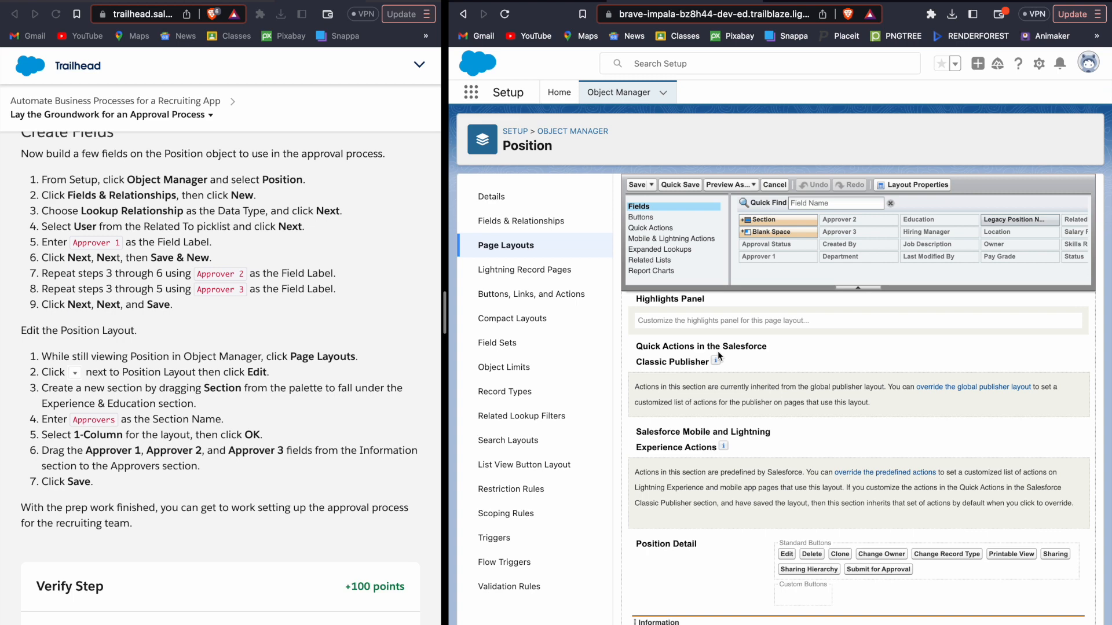
scroll(717, 351, "up", 2)
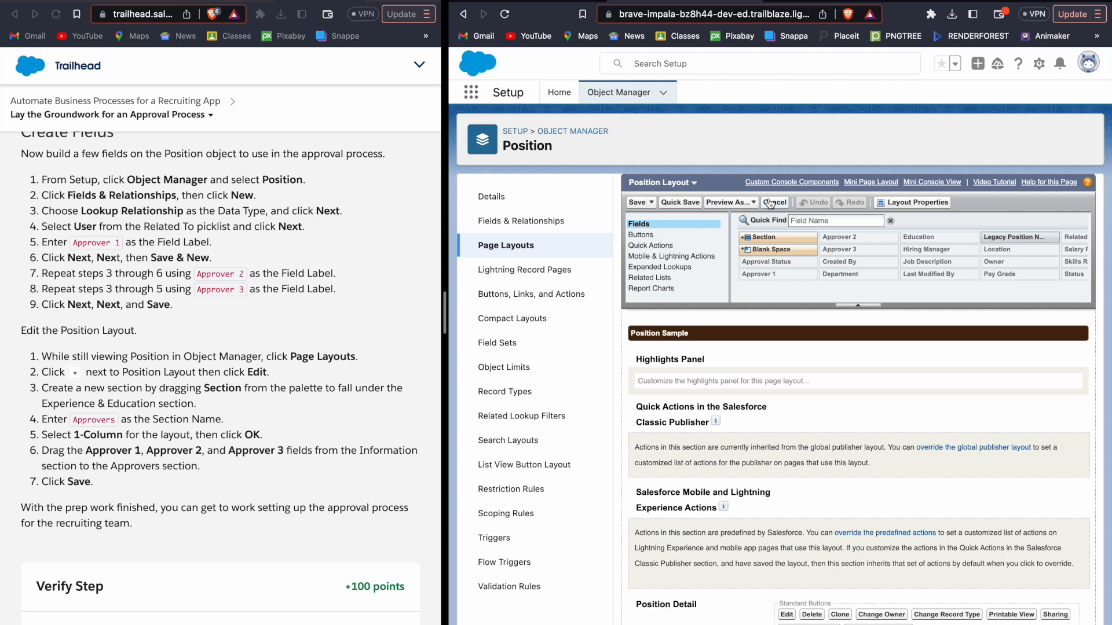
left_click_drag(770, 239, 683, 565)
scroll(768, 543, "down", 3)
scroll(769, 543, "down", 10)
scroll(770, 544, "down", 5)
scroll(770, 544, "up", 10)
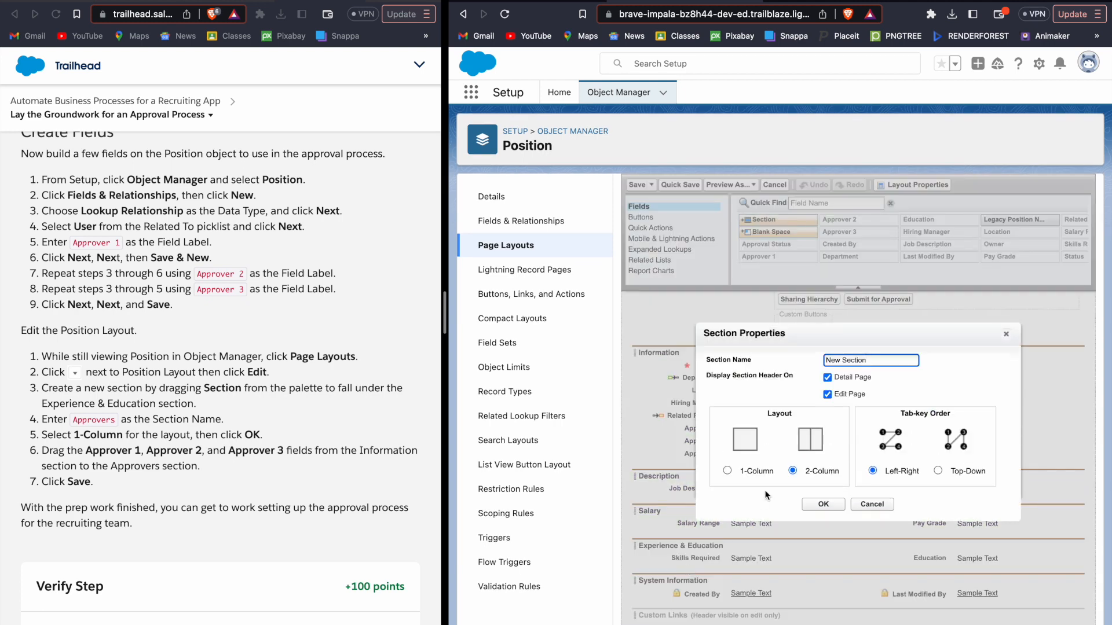
Name the new section "Approvers", give it a 1-Column layout, and confirm its properties.
key("super+a")
type("Approvers")
left_click(726, 471)
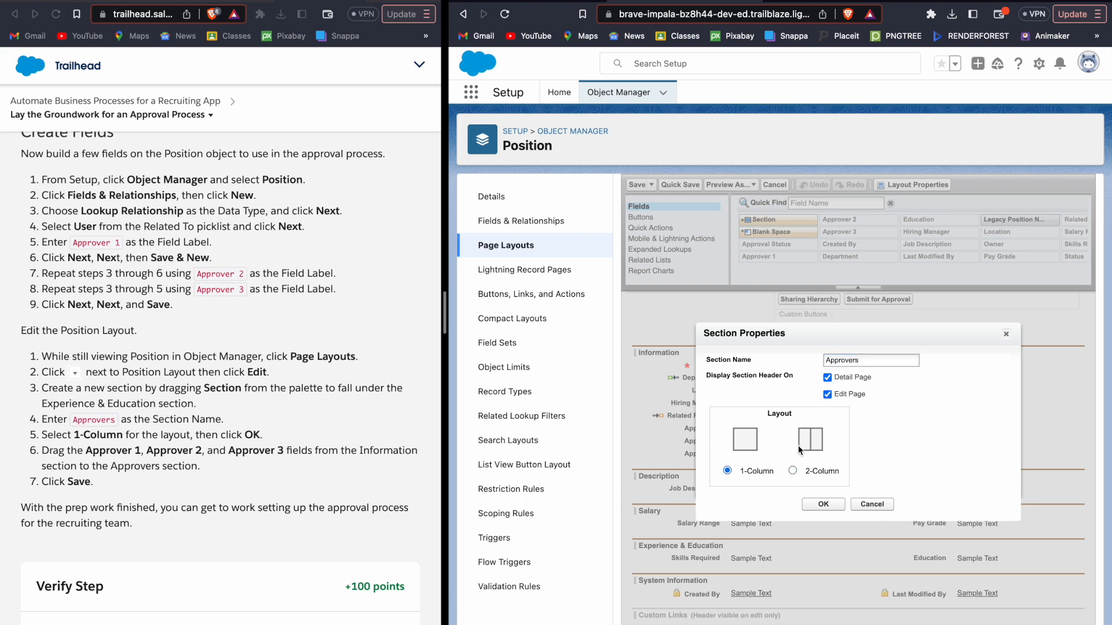
left_click(823, 504)
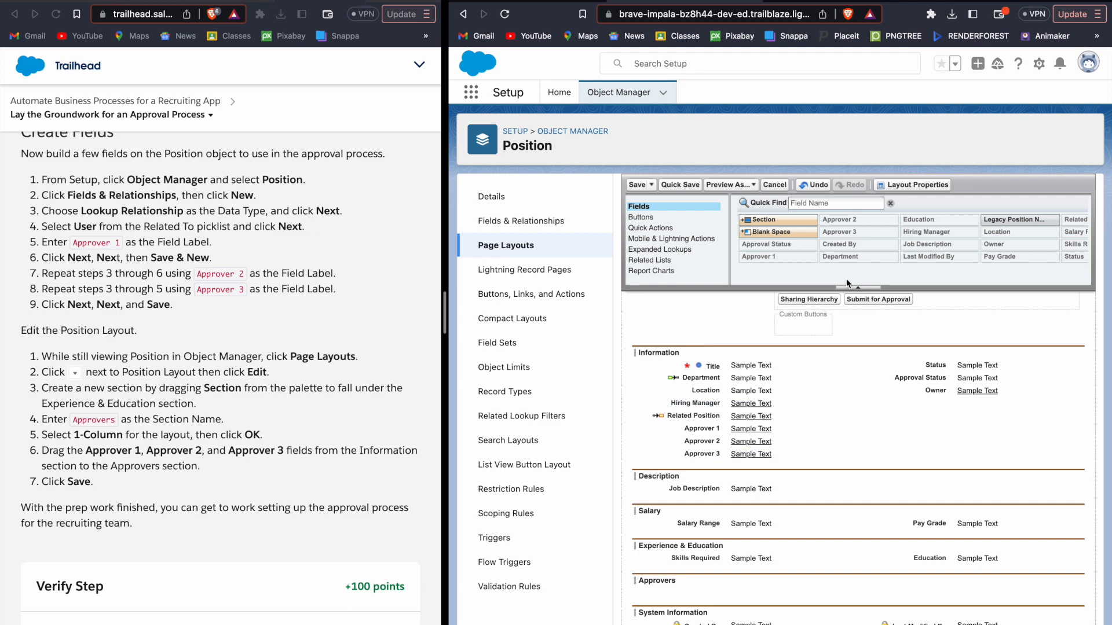
Try to place the approver fields from the field palette into the Approvers section.
scroll(846, 224, "right", 3)
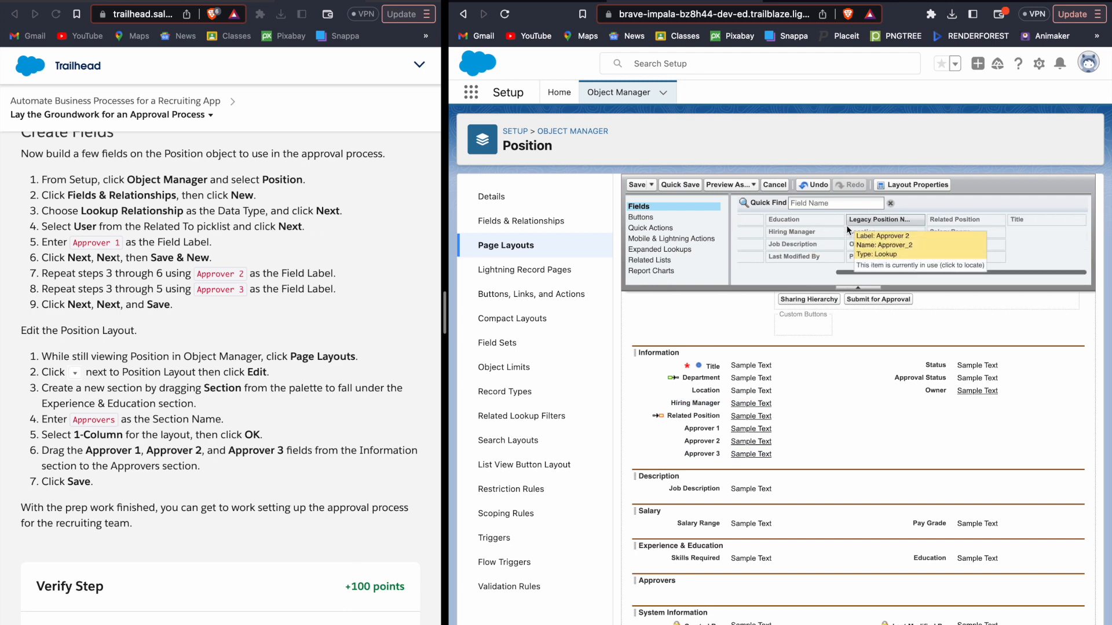
scroll(839, 226, "left", 3)
left_click_drag(836, 221, 854, 258)
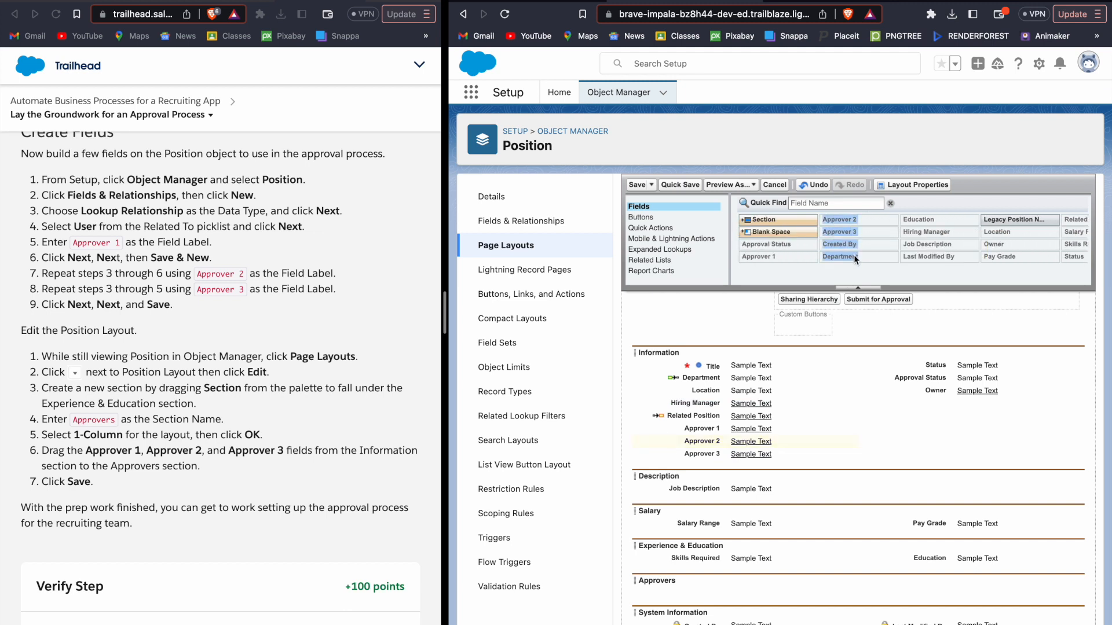
scroll(744, 529, "down", 3)
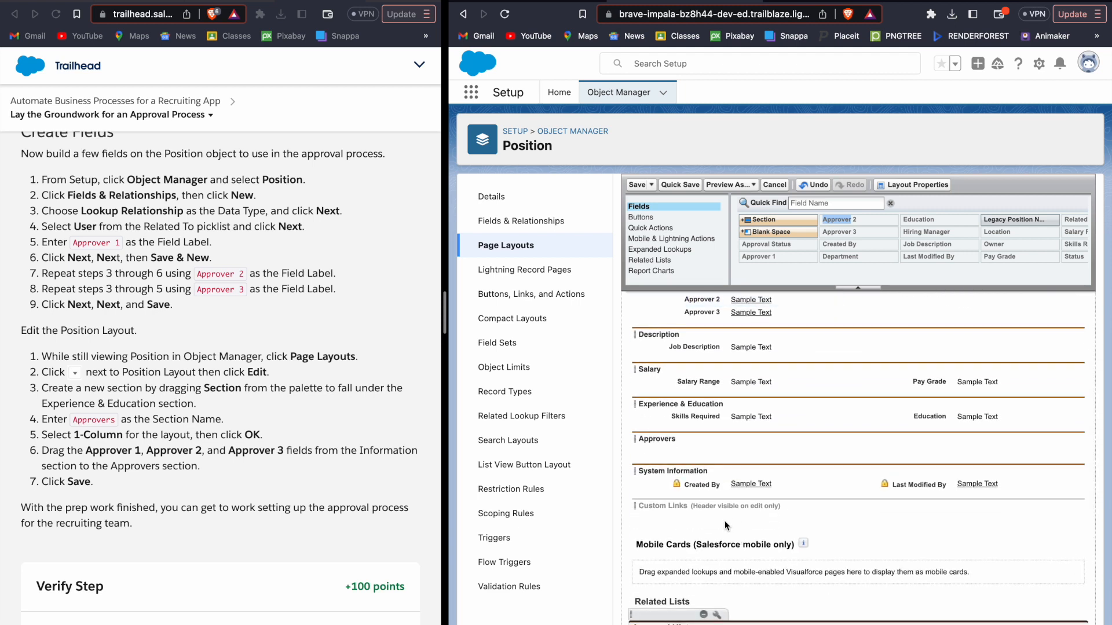
scroll(724, 521, "up", 1)
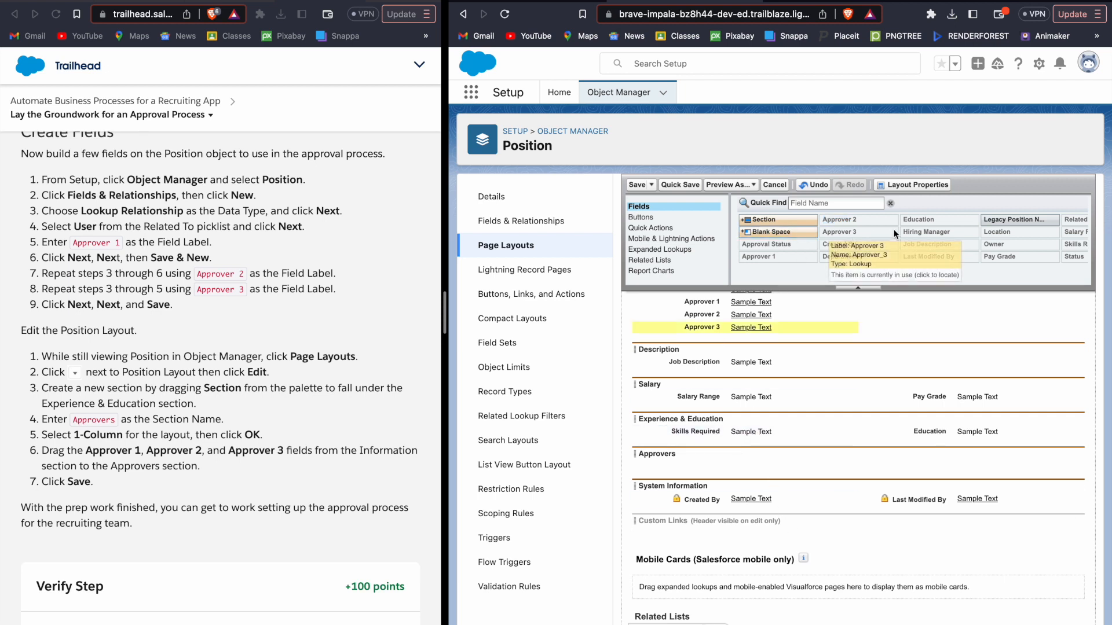
Move the Approver 1, Approver 2 and Approver 3 fields together from the Information section into the Approvers section.
scroll(791, 405, "up", 1)
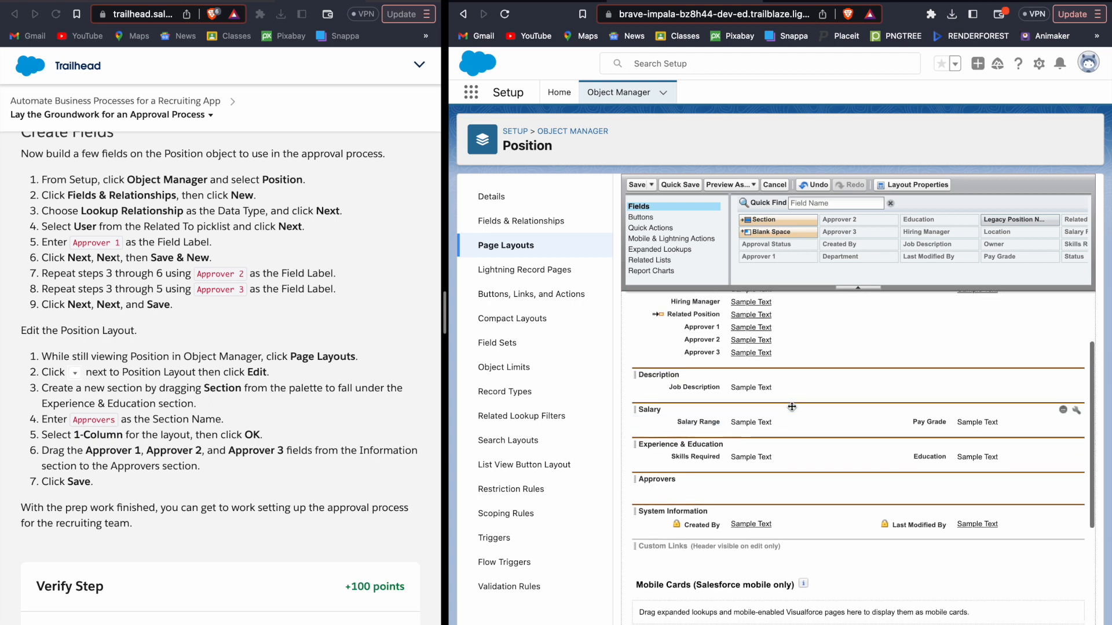
left_click(723, 328)
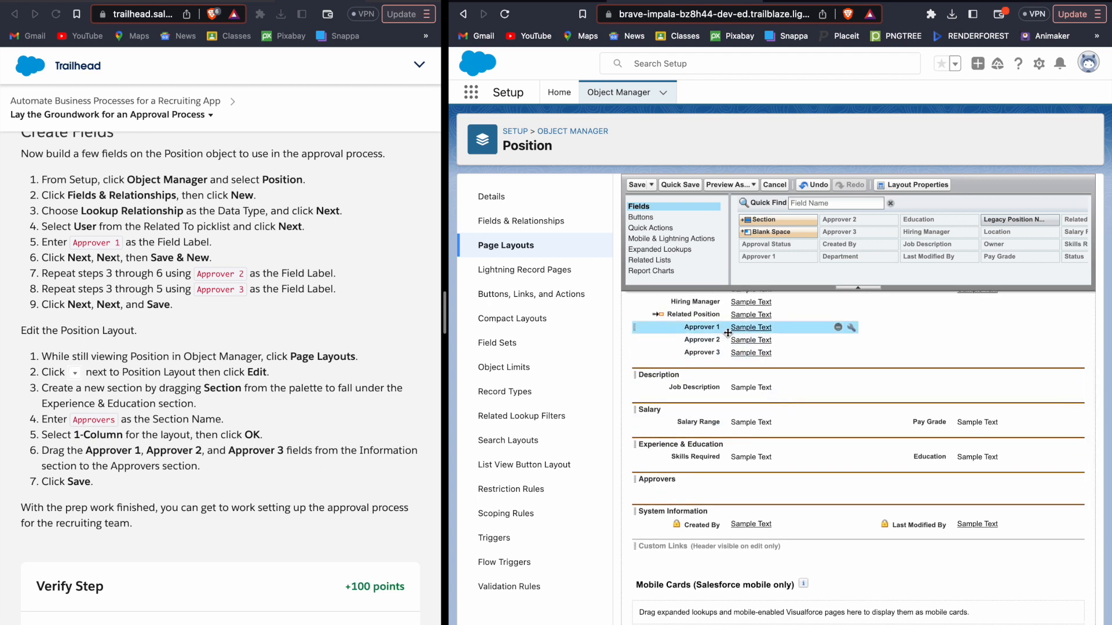
left_click(727, 354, "shift")
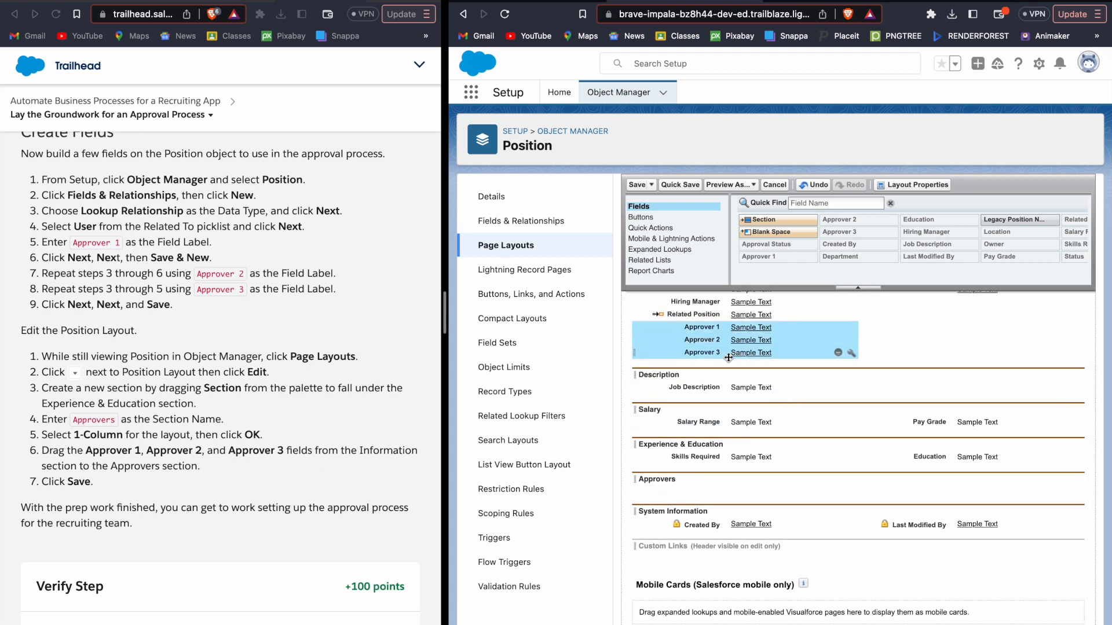
left_click_drag(715, 351, 677, 491)
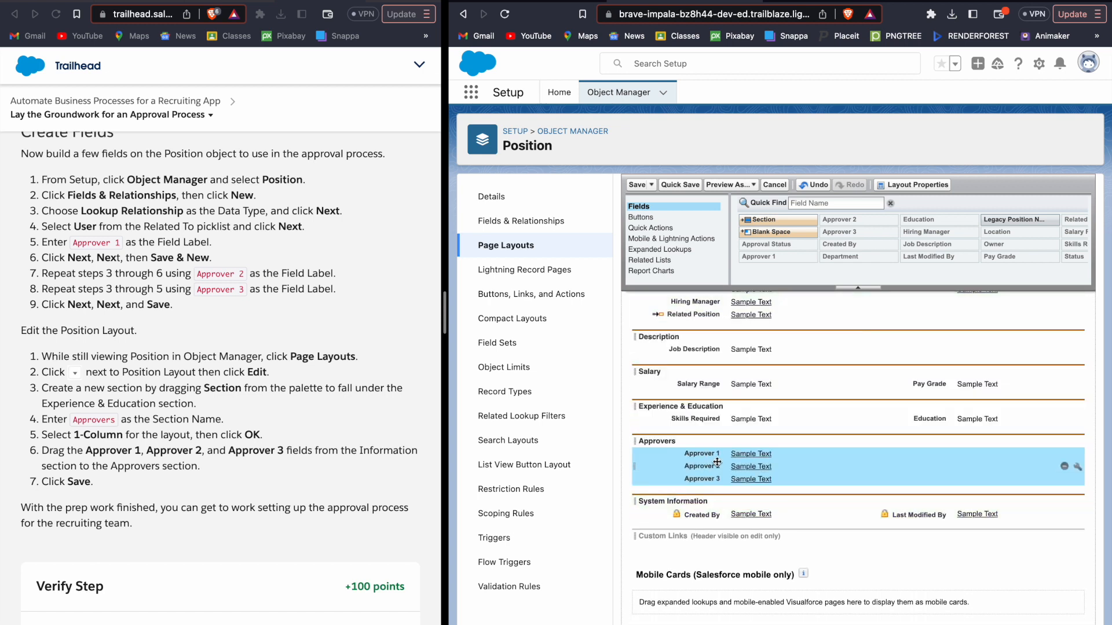
Review the Position Layout with its new Approvers section and save the page layout.
left_click(678, 465)
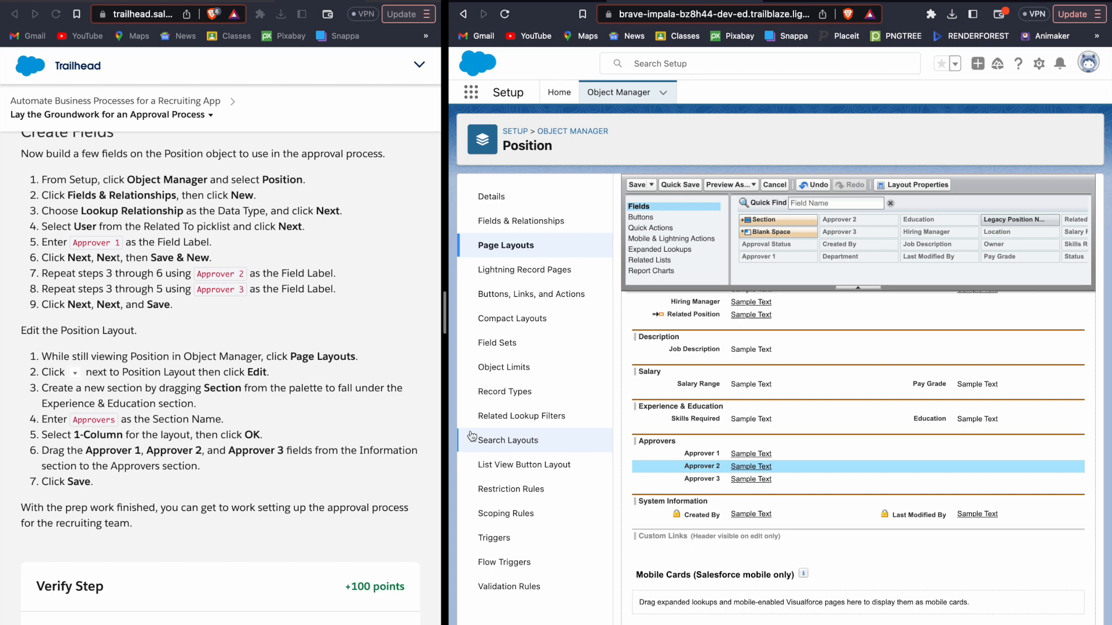
scroll(724, 412, "down", 2)
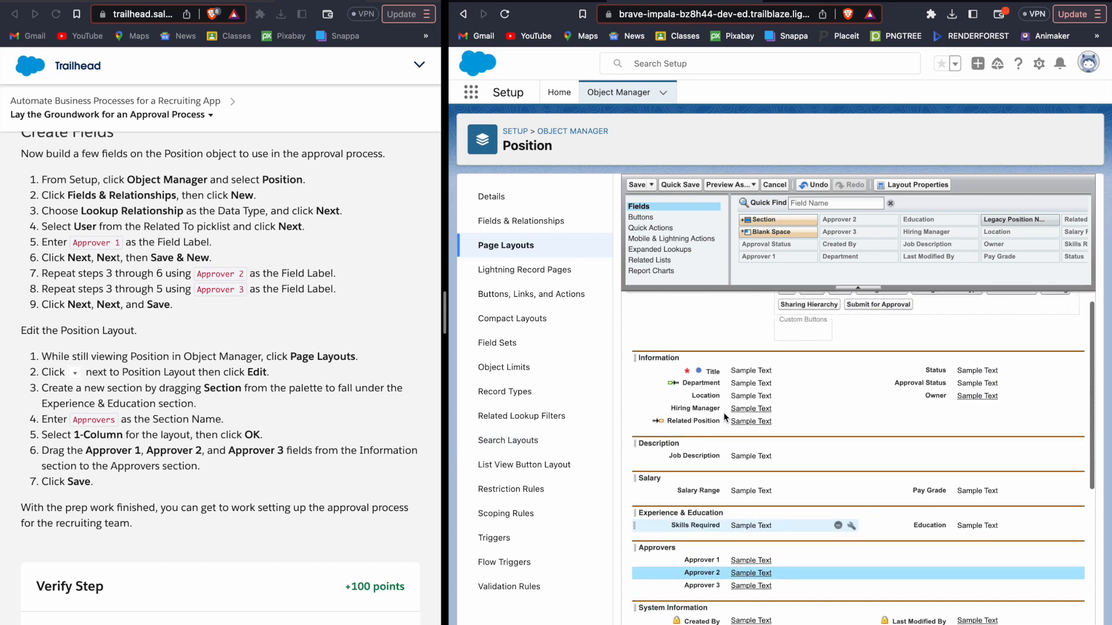
scroll(723, 413, "down", 6)
scroll(724, 413, "up", 6)
left_click(636, 184)
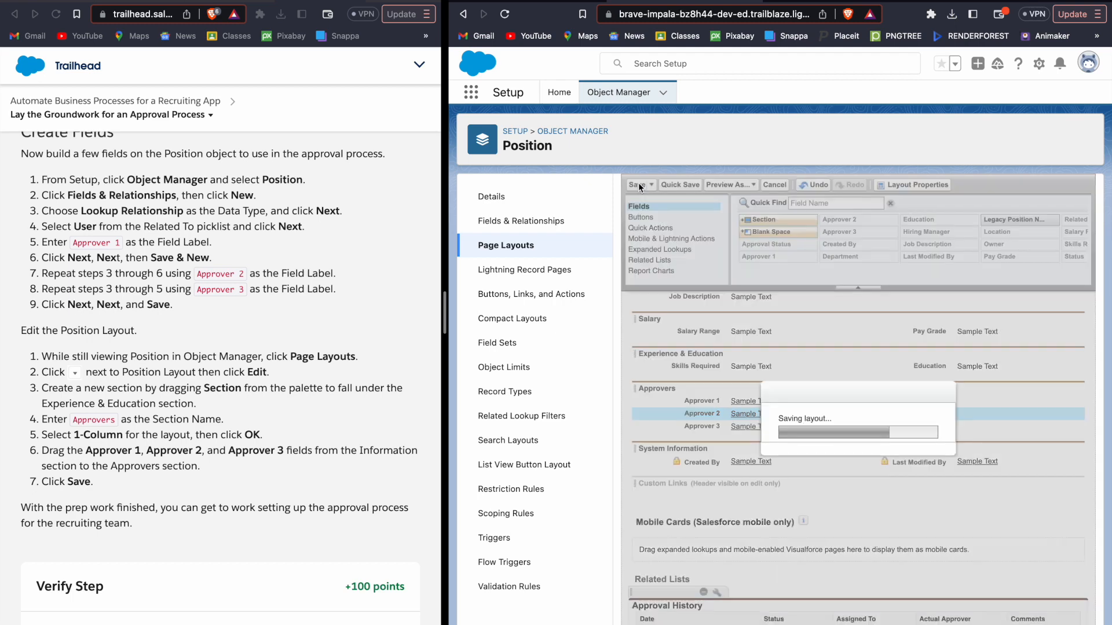
Switch to Trailhead and submit the "Lay the Groundwork for an Approval Process" step for verification to earn 100 points.
scroll(238, 404, "down", 7)
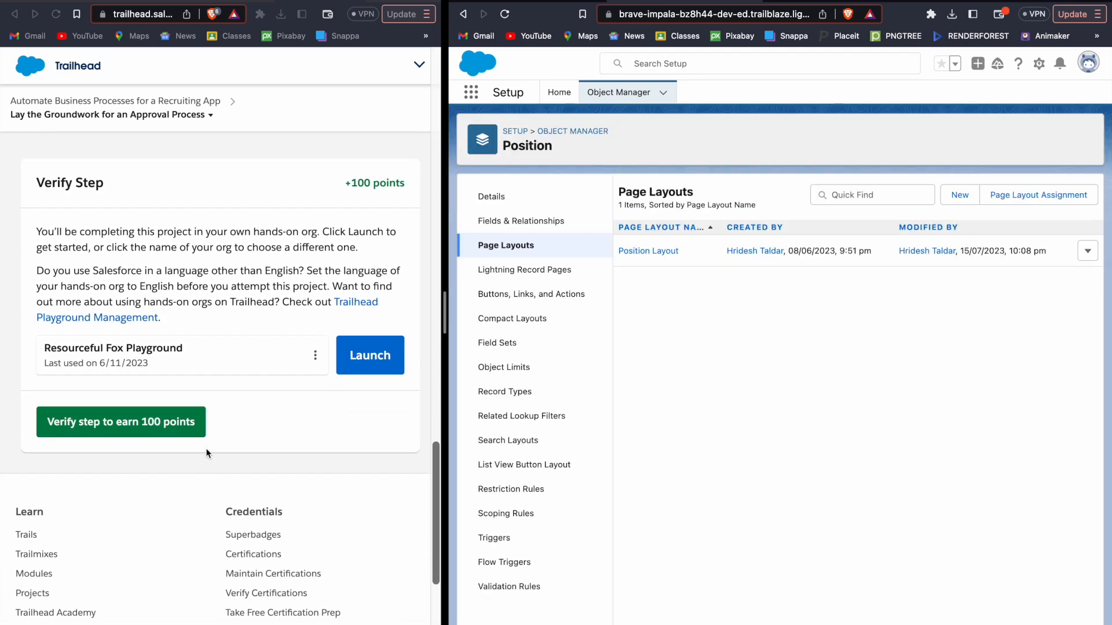
left_click(147, 415)
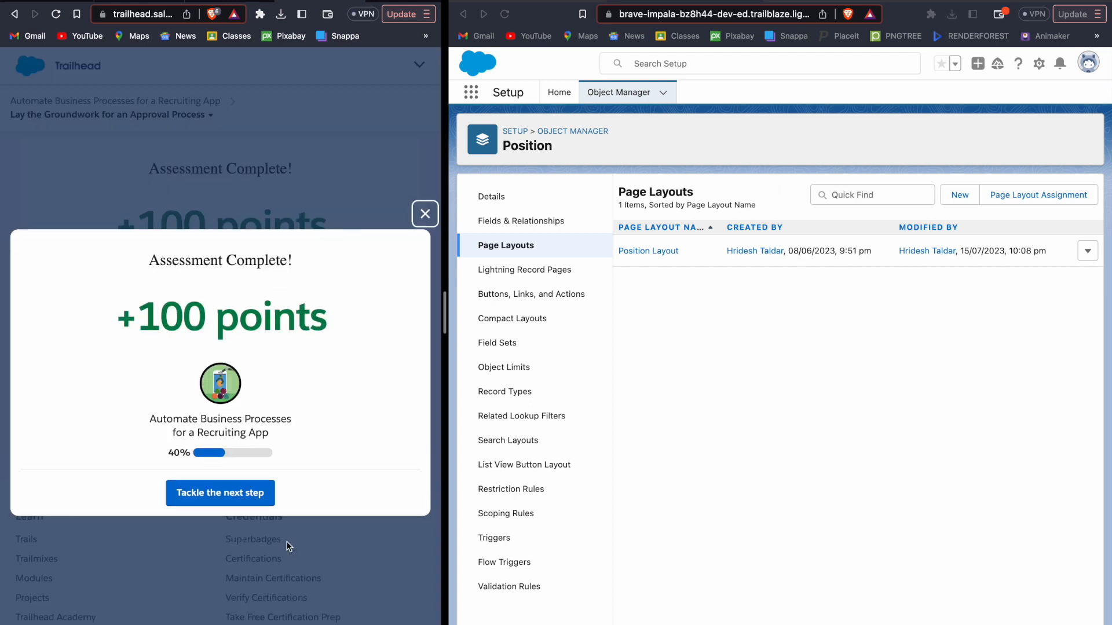
mouse_move(802, 1)
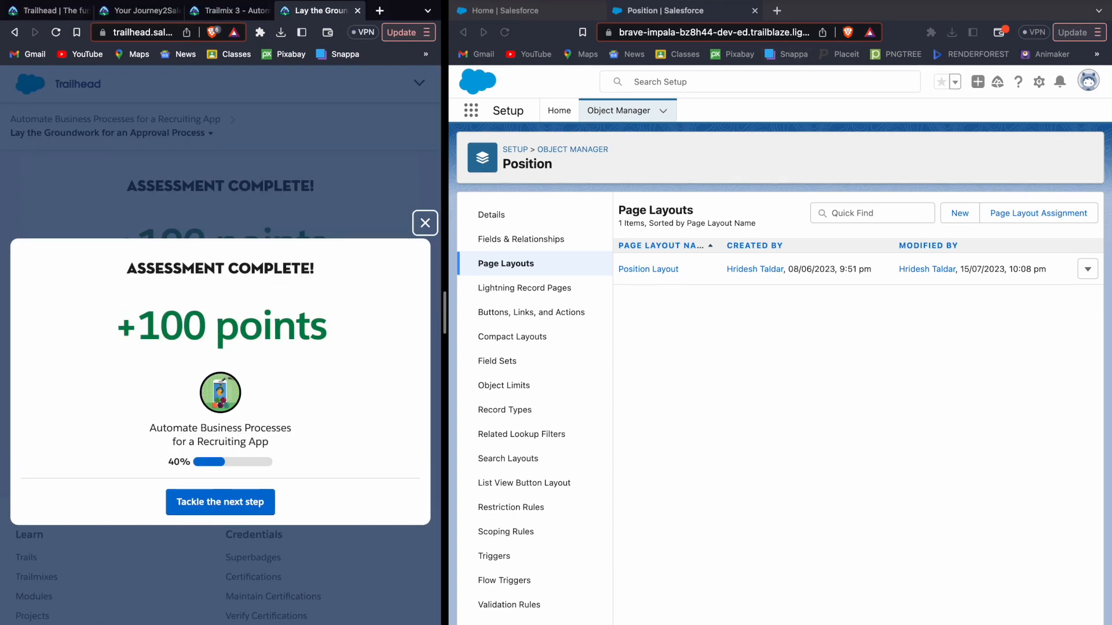